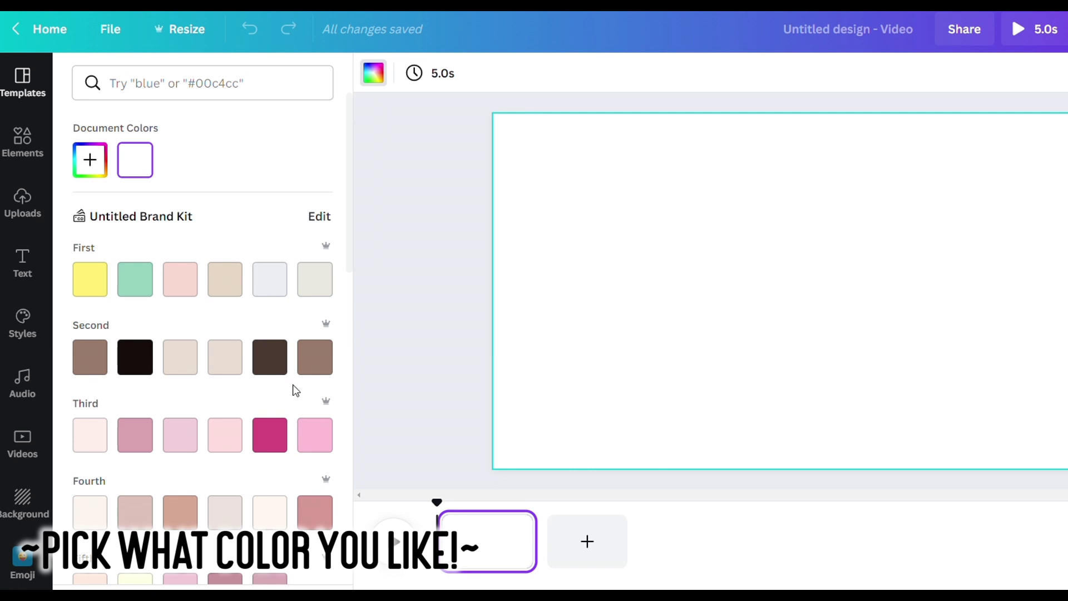
- Fill the page background with the dusty rose color from the Fourth brand palette
{"action": "left_click", "coordinate": [321, 519]}
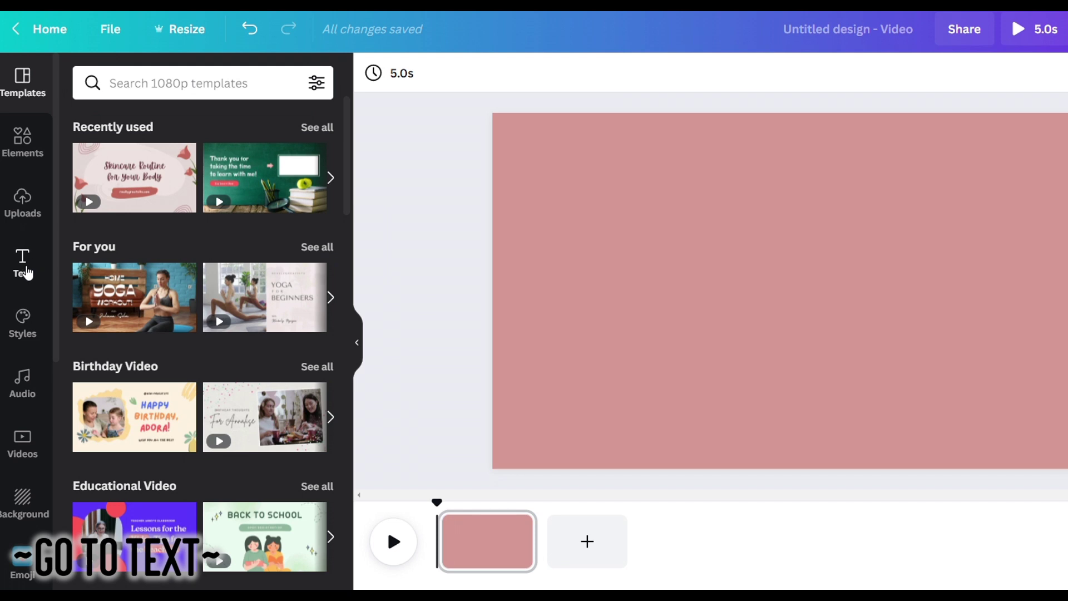
- Add a heading to the page that reads "~It's Toca world~"
{"action": "left_click", "coordinate": [25, 271]}
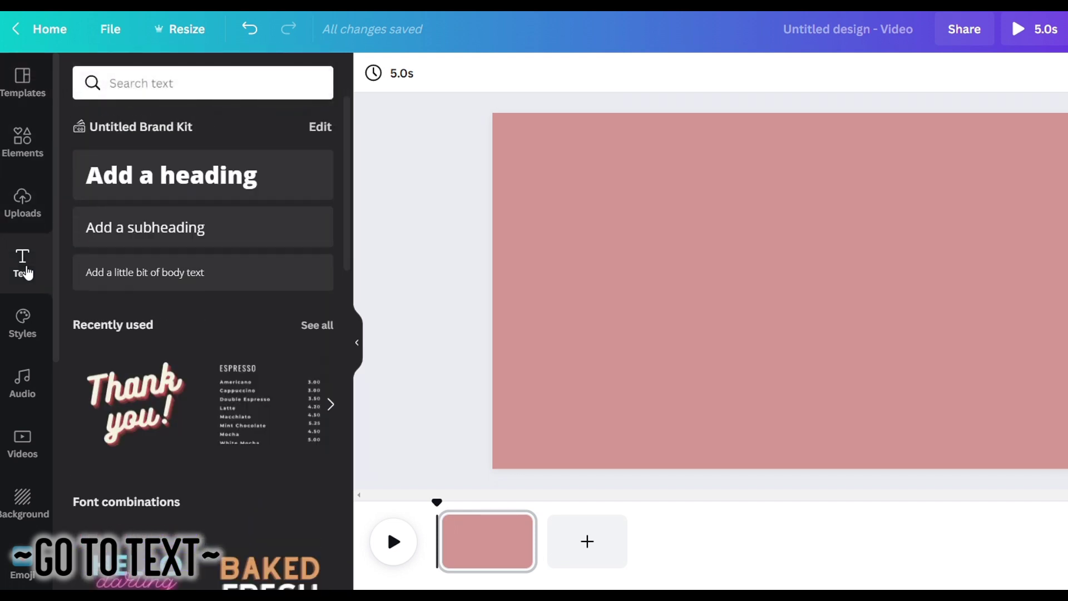
{"action": "left_click", "coordinate": [176, 190]}
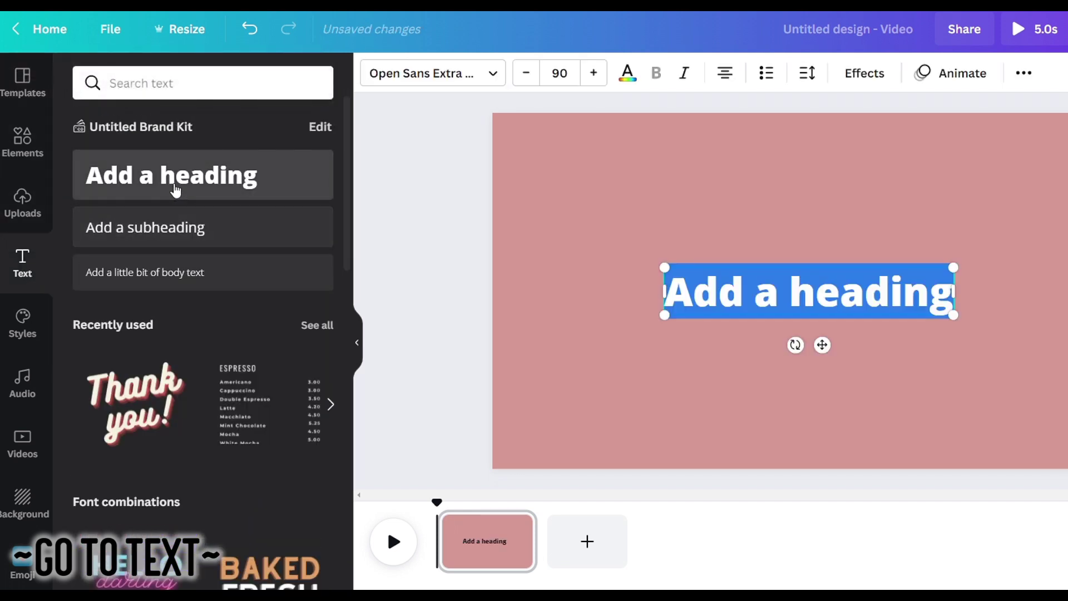
{"action": "key", "text": "BackSpace"}
{"action": "type", "text": "It"}
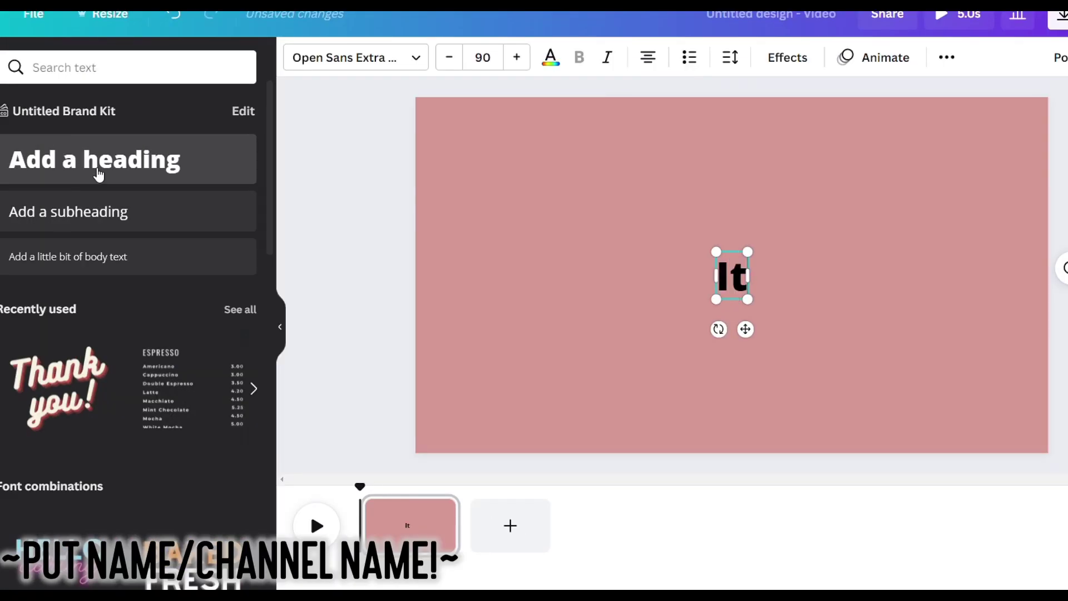
{"action": "type", "text": "'s Toca"}
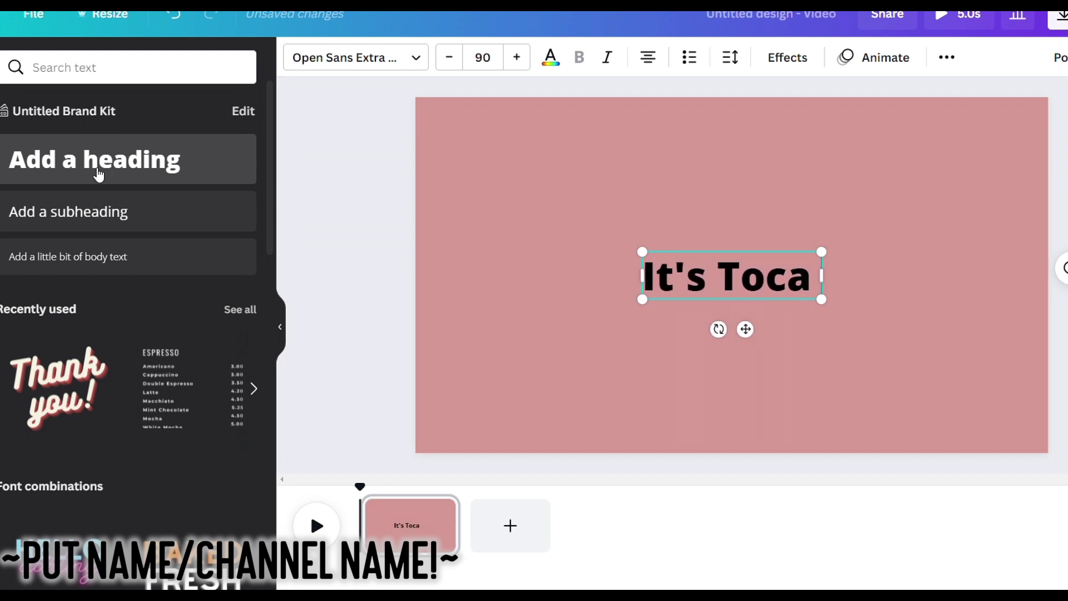
{"action": "key", "text": "BackSpace"}
{"action": "type", "text": "world"}
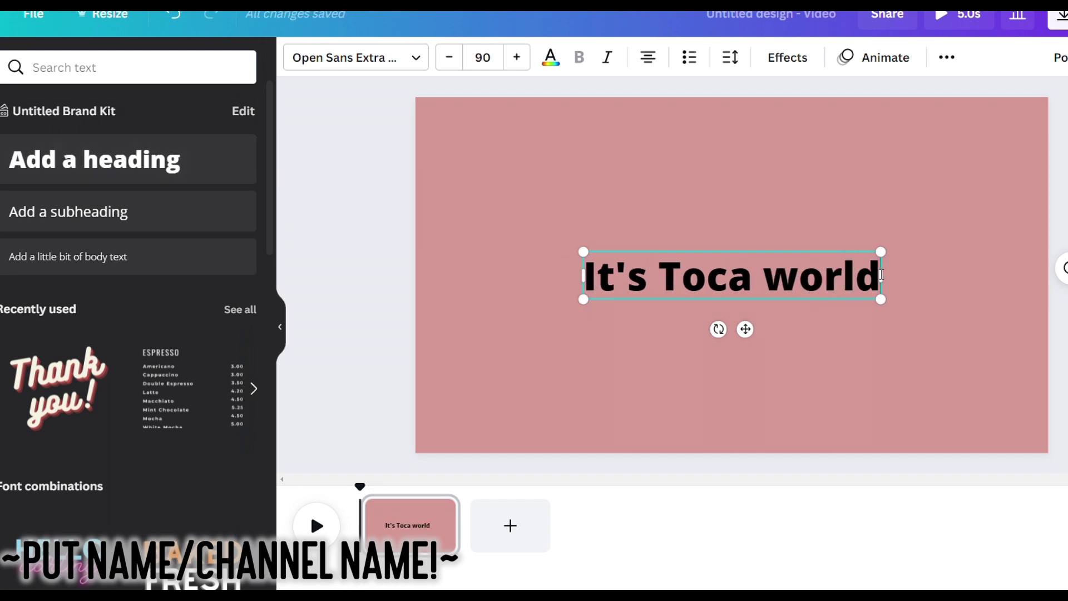
{"action": "type", "text": "~"}
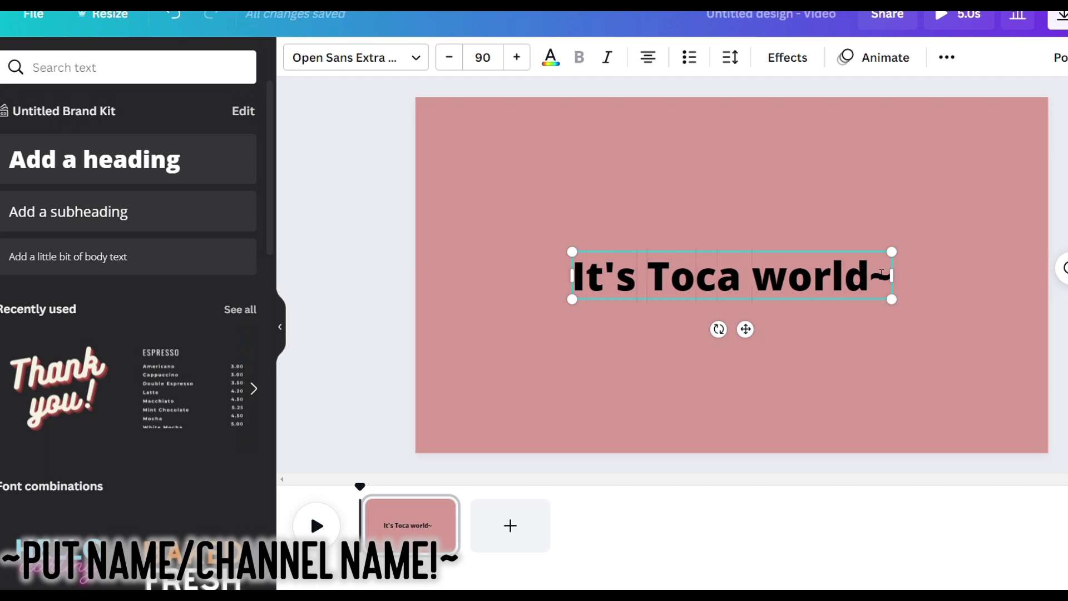
{"action": "type", "text": "~"}
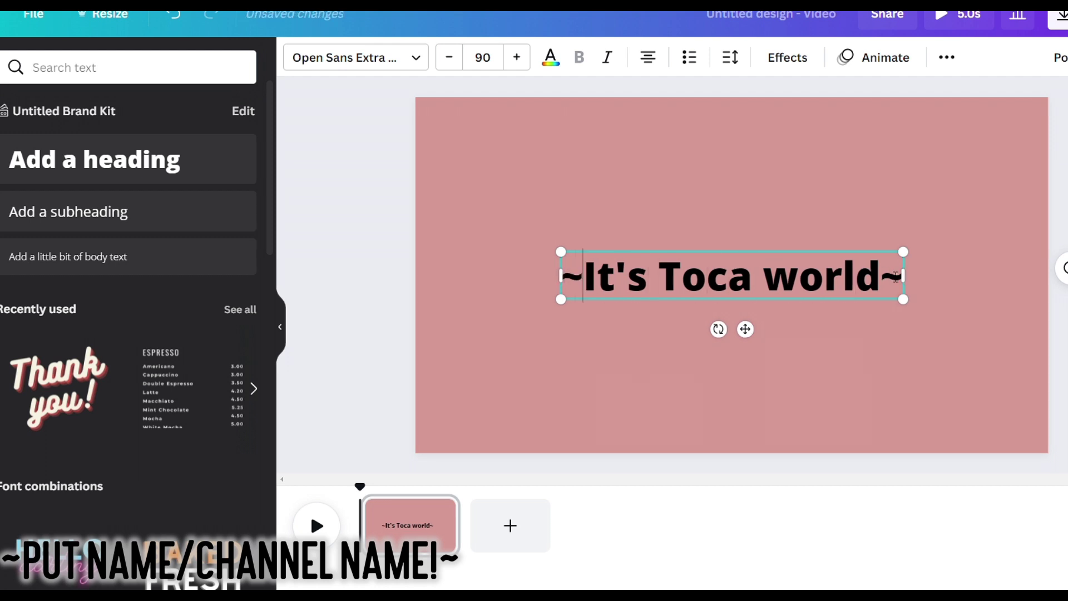
- Apply the Splice effect to the heading, with a mauve effect color and the Third palette's light pink as text color
{"action": "left_click_drag", "start_coordinate": [899, 277], "coordinate": [549, 275]}
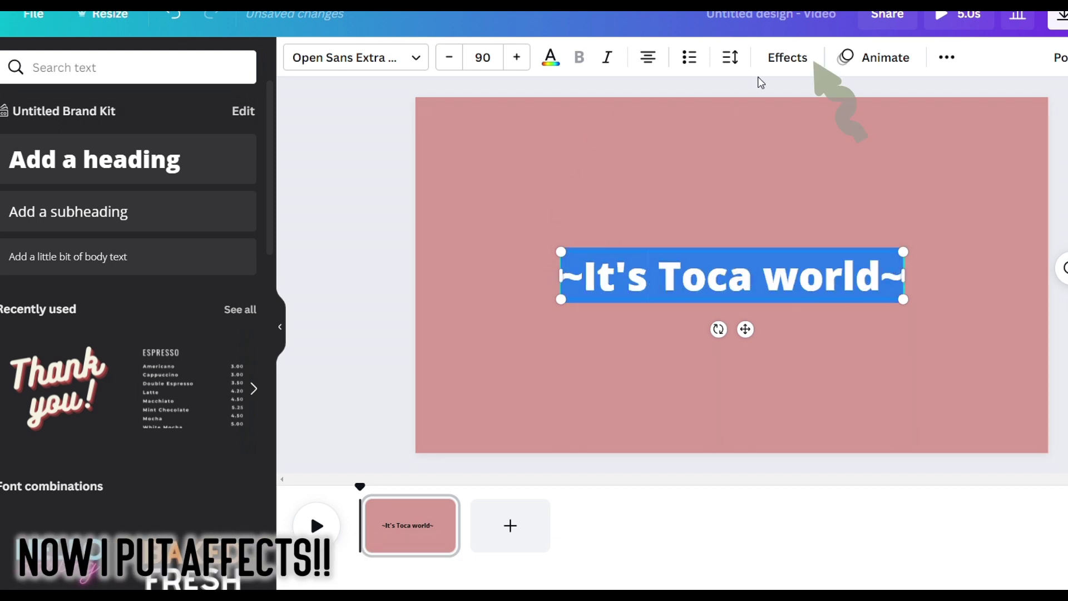
{"action": "left_click", "coordinate": [791, 62]}
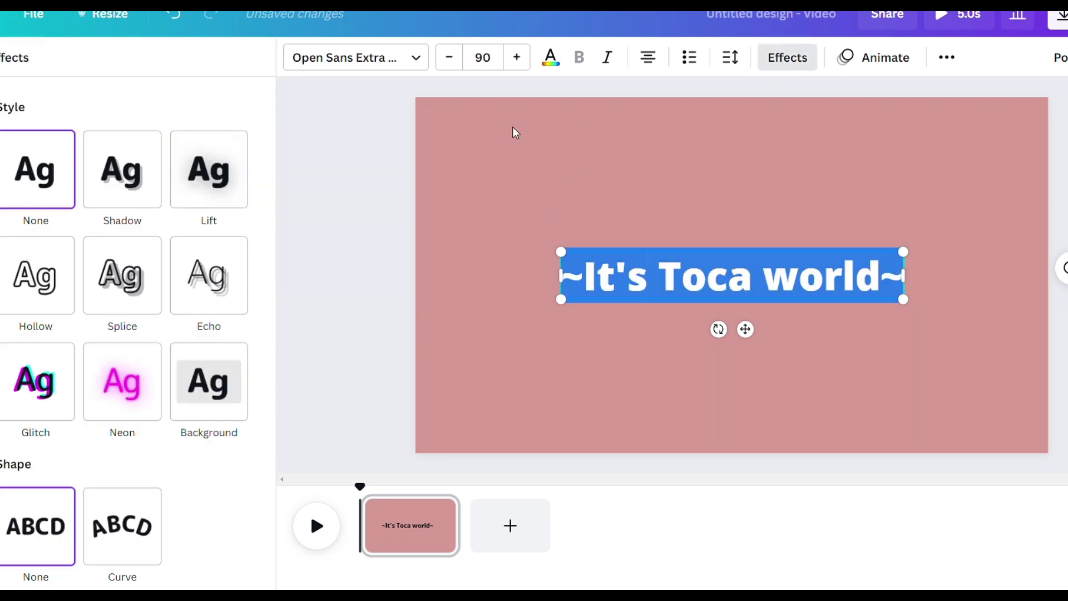
{"action": "left_click", "coordinate": [111, 285]}
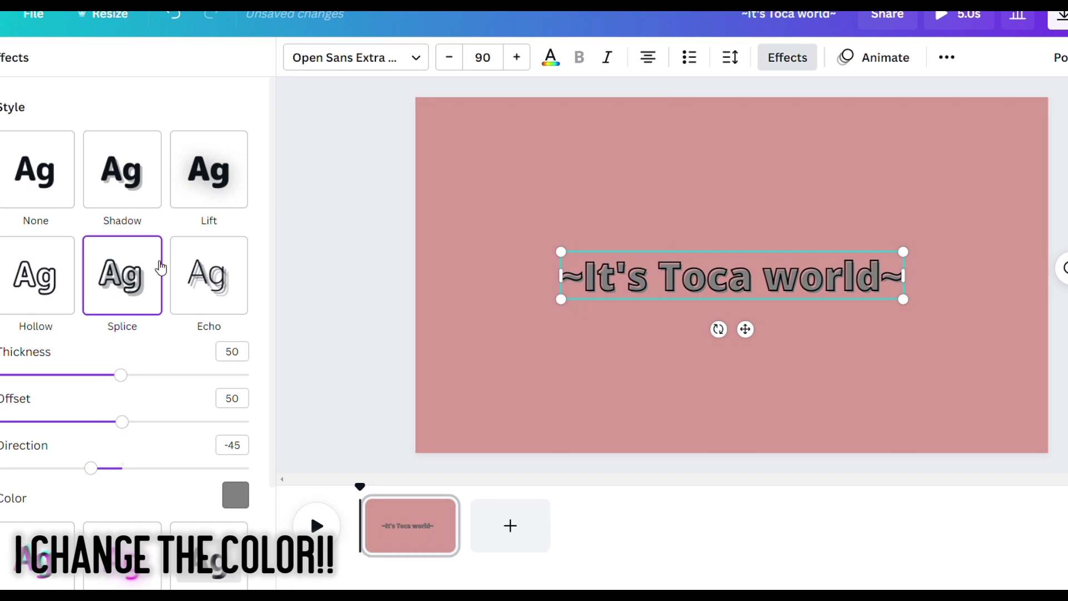
{"action": "left_click", "coordinate": [243, 499]}
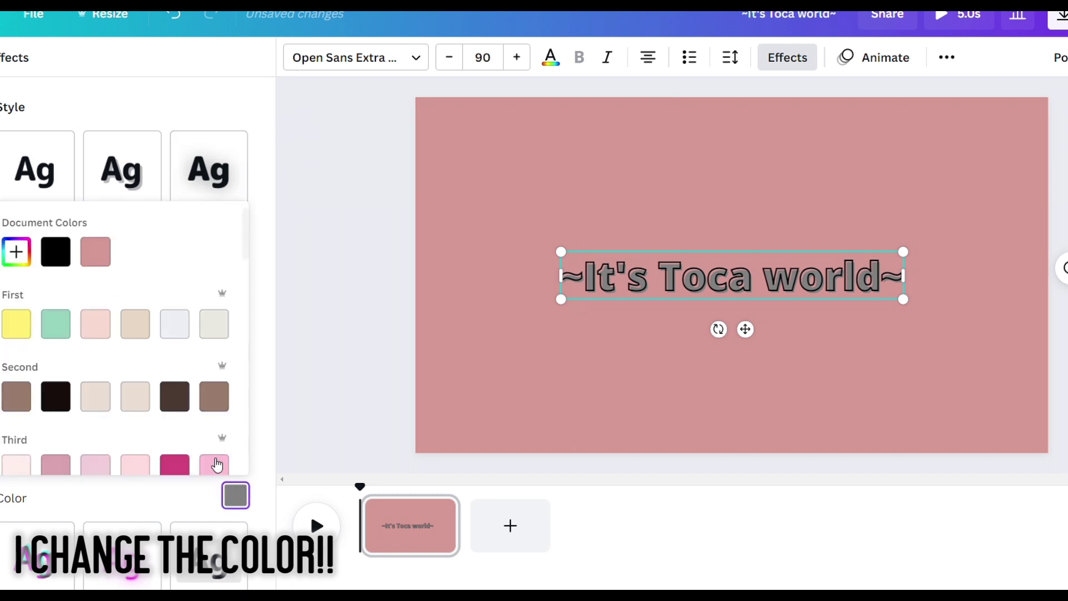
{"action": "left_click", "coordinate": [239, 496]}
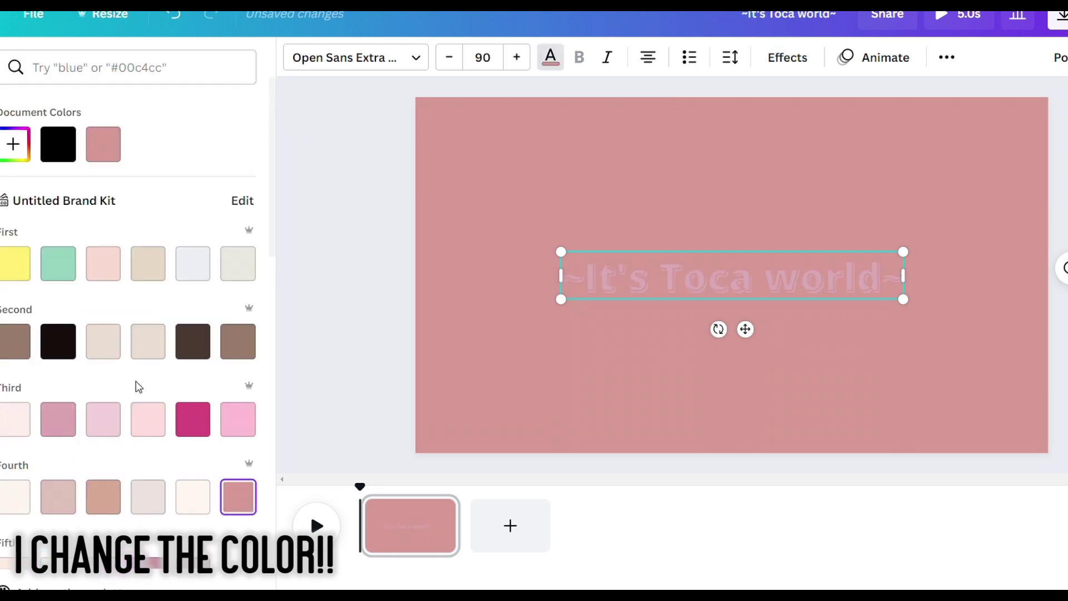
{"action": "left_click", "coordinate": [149, 426]}
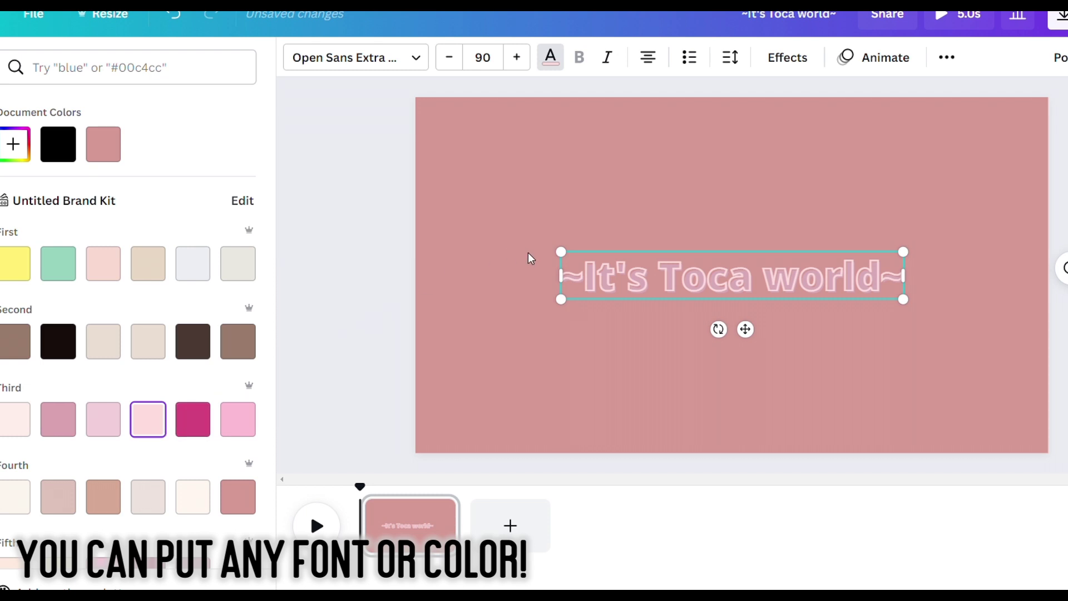
- Enlarge the heading to font size 144 so it nearly spans the page, and place it in the upper part
{"action": "left_click_drag", "start_coordinate": [570, 257], "coordinate": [521, 251]}
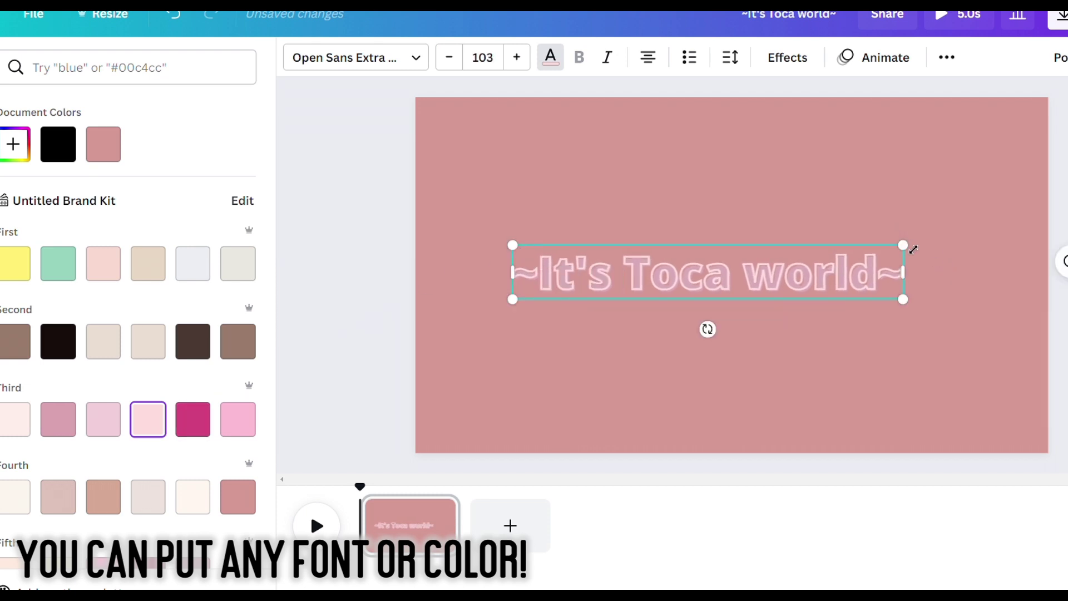
{"action": "left_click_drag", "start_coordinate": [913, 249], "coordinate": [979, 238]}
{"action": "left_click_drag", "start_coordinate": [521, 308], "coordinate": [474, 314]}
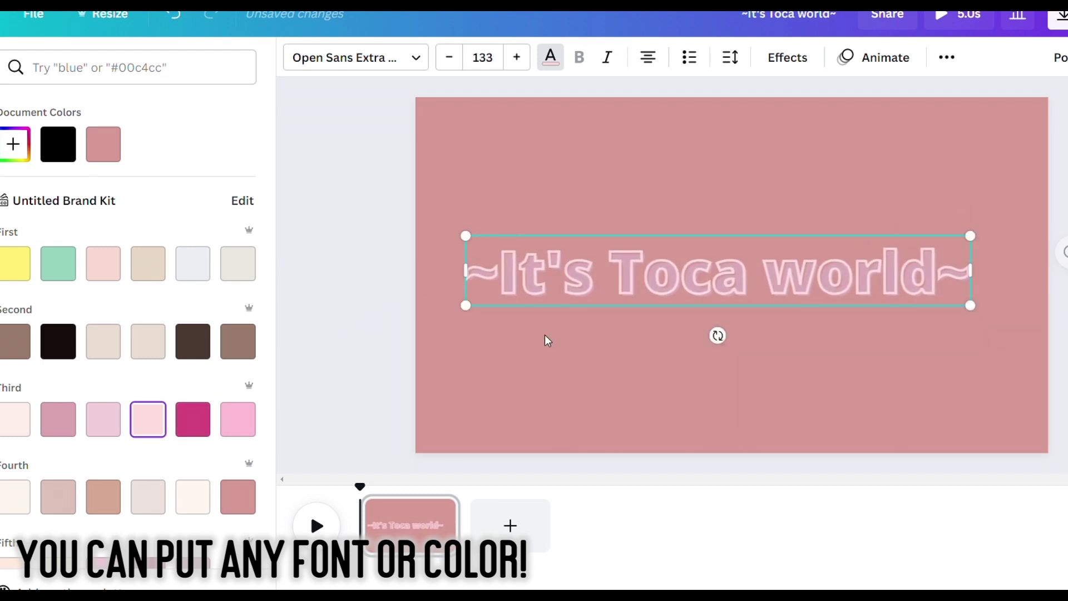
{"action": "left_click_drag", "start_coordinate": [970, 305], "coordinate": [1013, 309]}
{"action": "left_click_drag", "start_coordinate": [737, 281], "coordinate": [740, 224]}
{"action": "left_click", "coordinate": [1061, 312]}
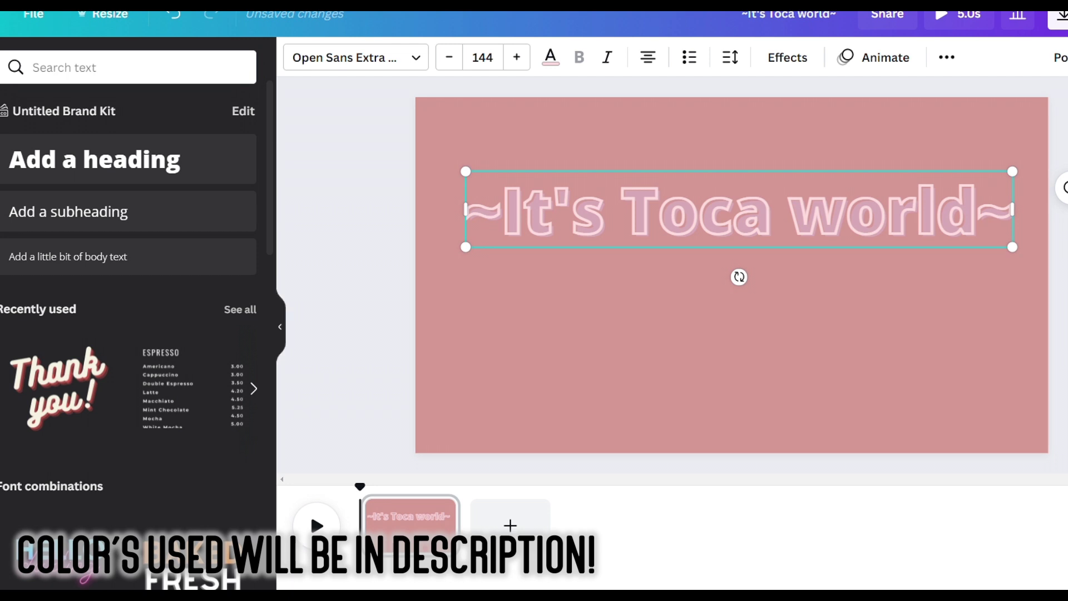
- Change the page background to the Fifth palette's mauve and the heading's text color to the First palette's peach pink
{"action": "left_click", "coordinate": [858, 360]}
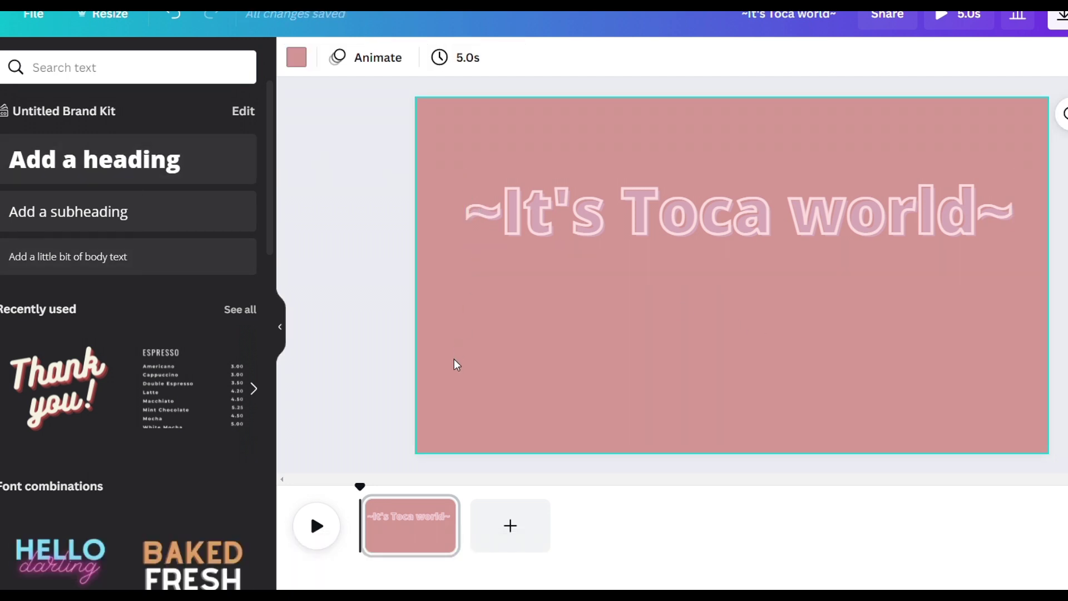
{"action": "left_click", "coordinate": [296, 57]}
{"action": "scroll", "coordinate": [203, 404], "scroll_direction": "down", "scroll_amount": 3}
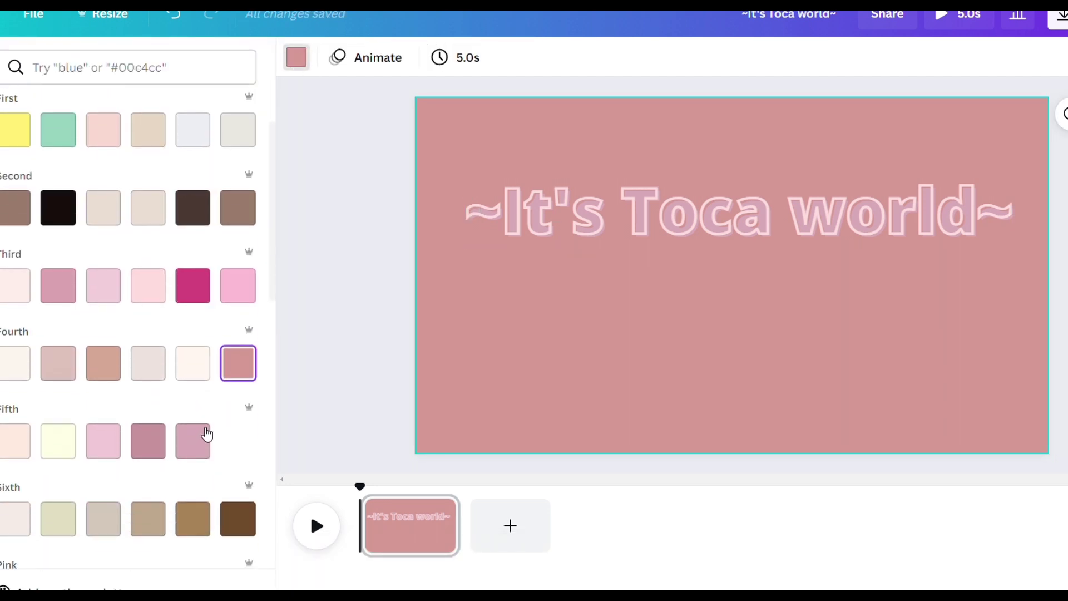
{"action": "left_click", "coordinate": [194, 442]}
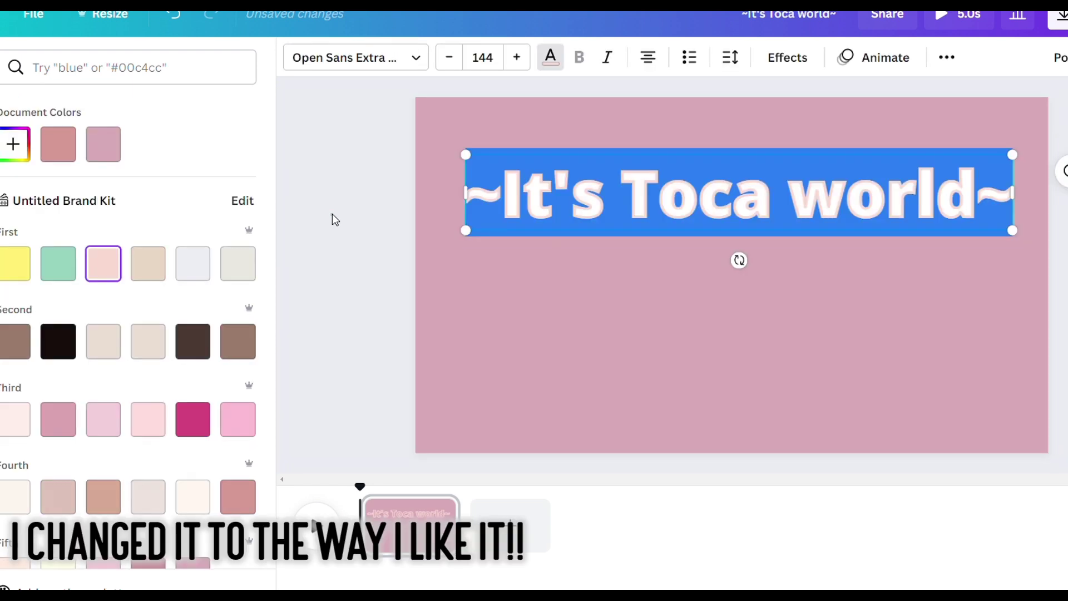
{"action": "left_click", "coordinate": [356, 199]}
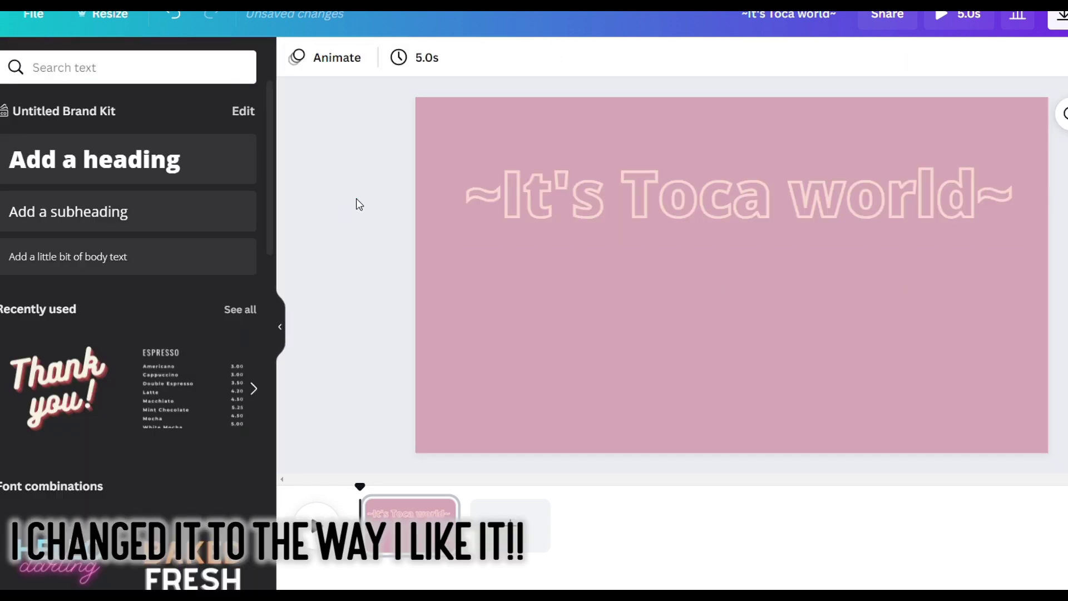
- Set the heading's text color to the bright pink at the end of the Third palette
{"action": "left_click", "coordinate": [488, 199]}
{"action": "left_click_drag", "start_coordinate": [489, 202], "coordinate": [505, 144]}
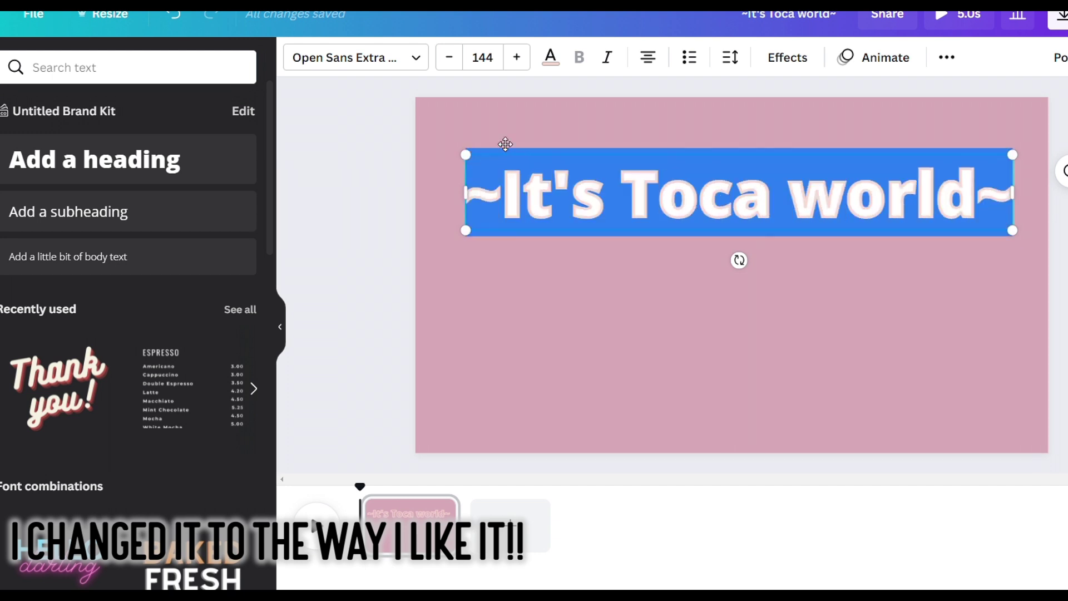
{"action": "left_click", "coordinate": [551, 57]}
{"action": "left_click", "coordinate": [239, 426]}
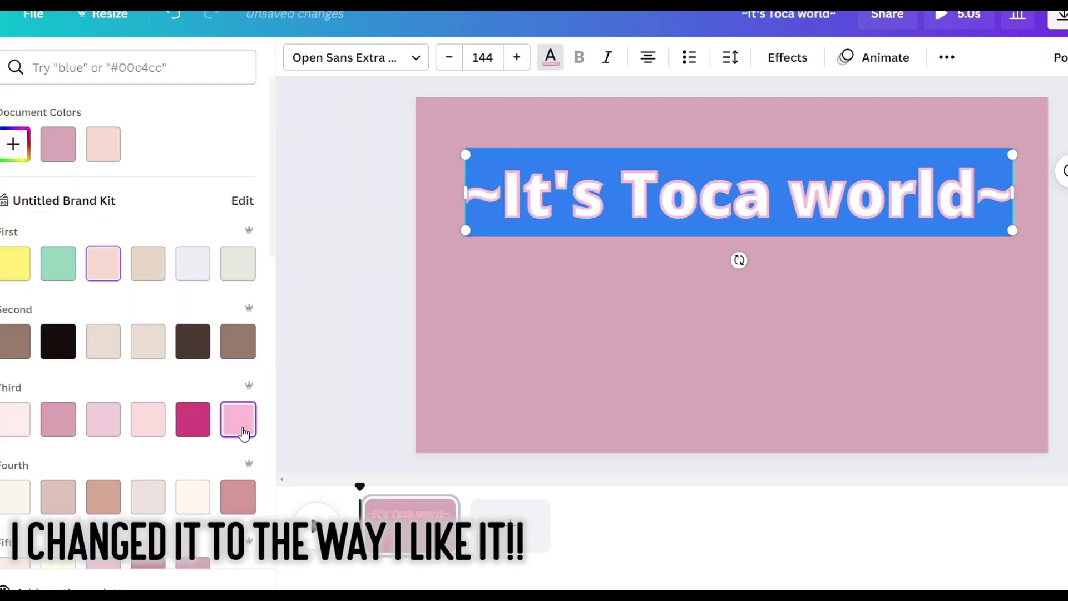
{"action": "left_click", "coordinate": [355, 292]}
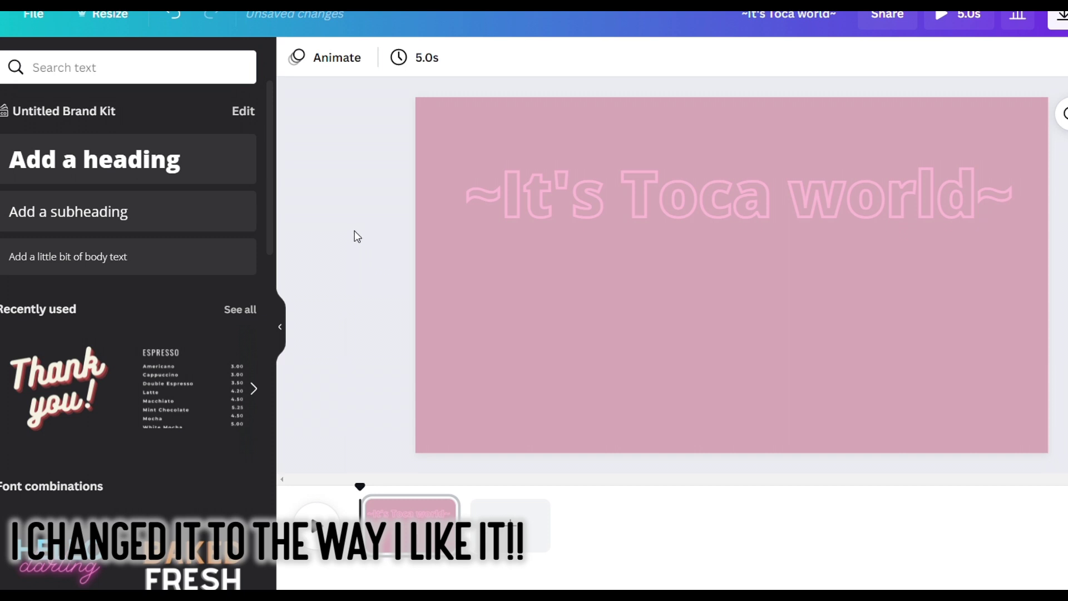
- Set the color of the heading's Splice effect to the First palette's peach pink
{"action": "left_click", "coordinate": [474, 192]}
{"action": "double_click", "coordinate": [492, 200]}
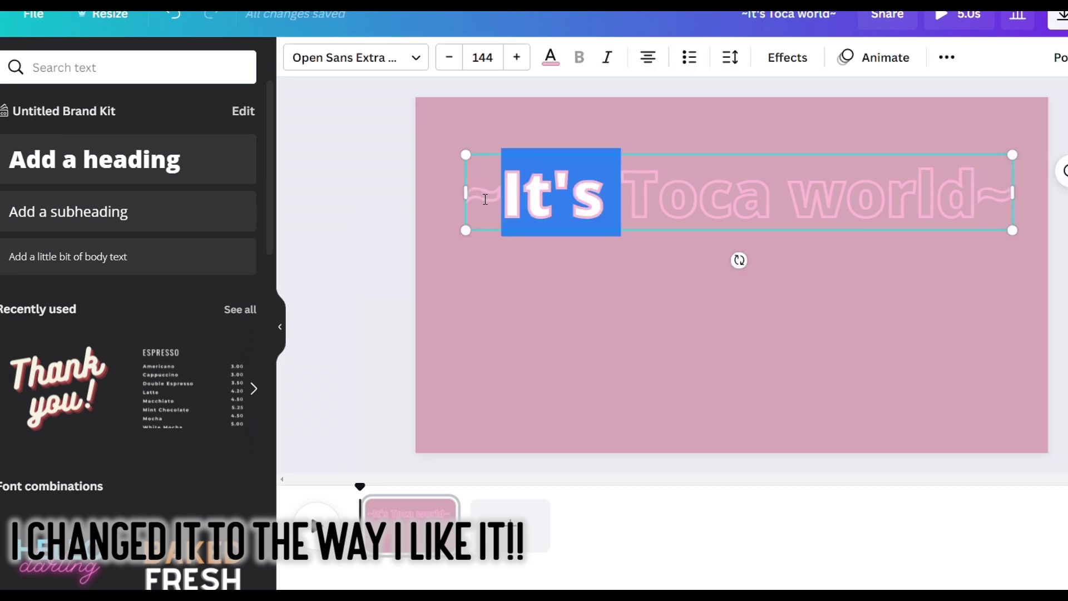
{"action": "left_click_drag", "start_coordinate": [466, 199], "coordinate": [1010, 225]}
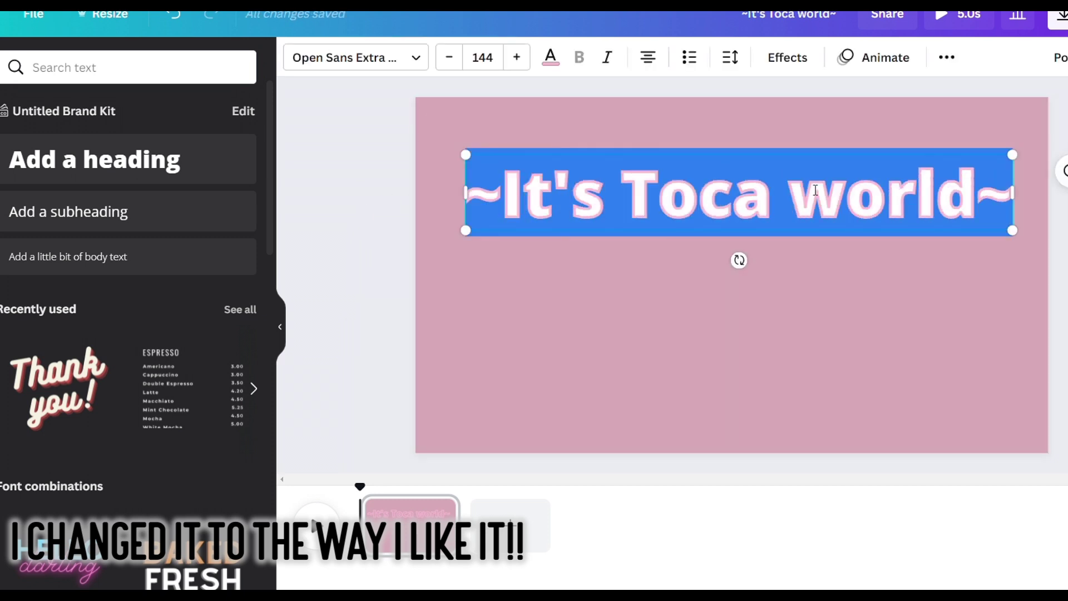
{"action": "left_click", "coordinate": [782, 64]}
{"action": "left_click", "coordinate": [234, 490]}
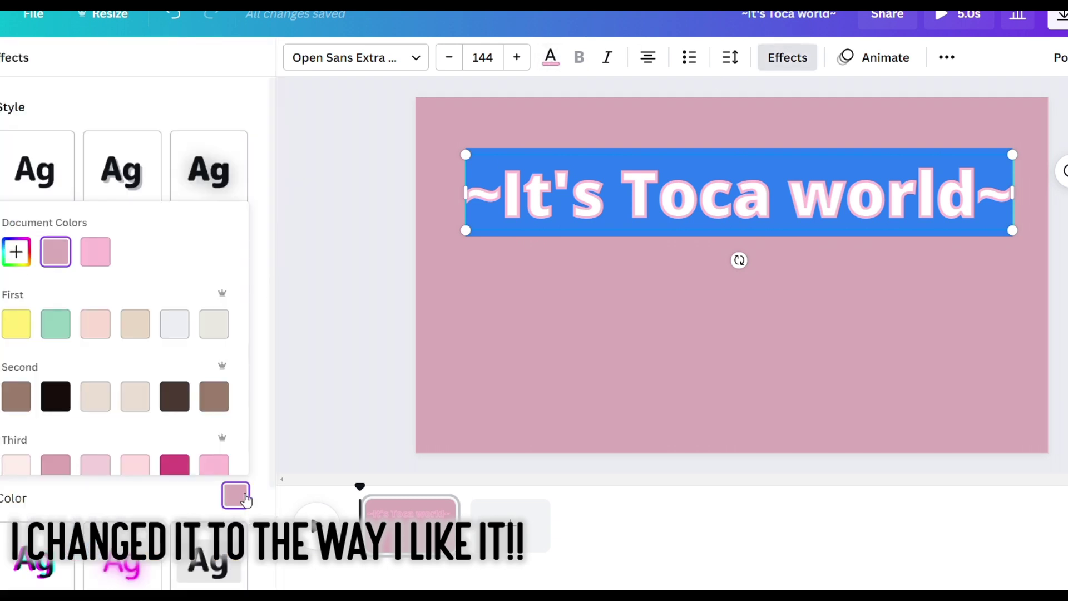
{"action": "left_click", "coordinate": [98, 327]}
{"action": "left_click", "coordinate": [317, 248]}
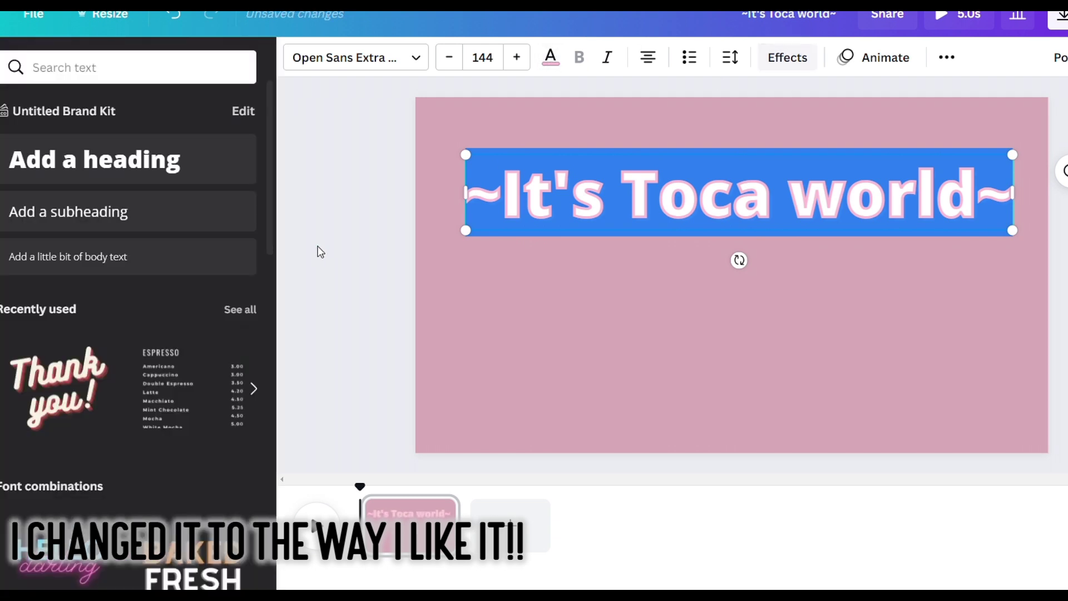
- Set the heading's text color to the second swatch of the Third palette, a mauve pink
{"action": "double_click", "coordinate": [480, 182]}
{"action": "left_click", "coordinate": [550, 57]}
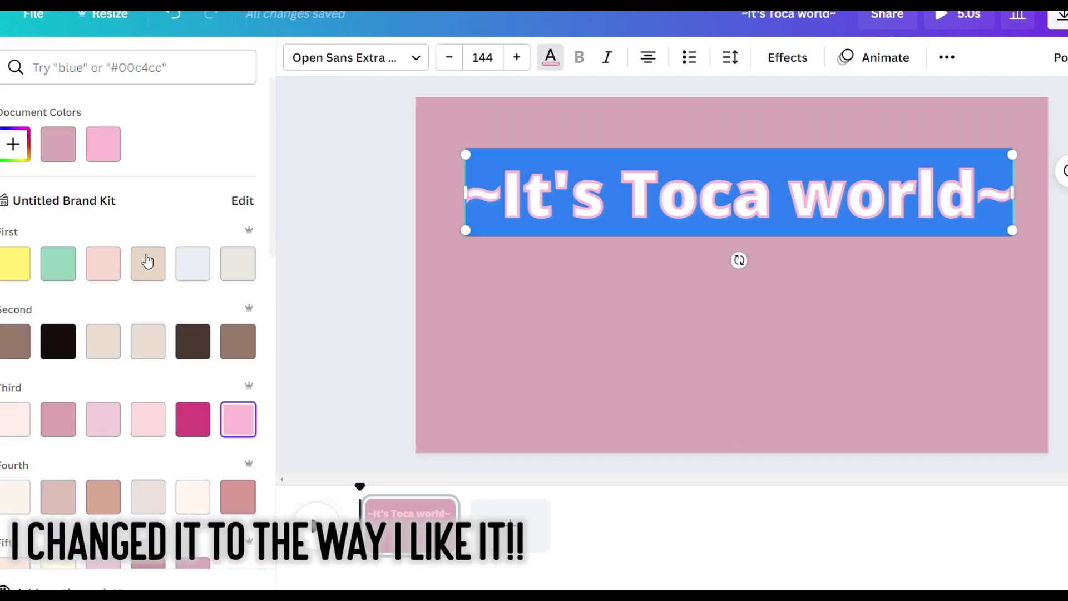
{"action": "scroll", "coordinate": [131, 405], "scroll_direction": "down", "scroll_amount": 2}
{"action": "left_click", "coordinate": [60, 360]}
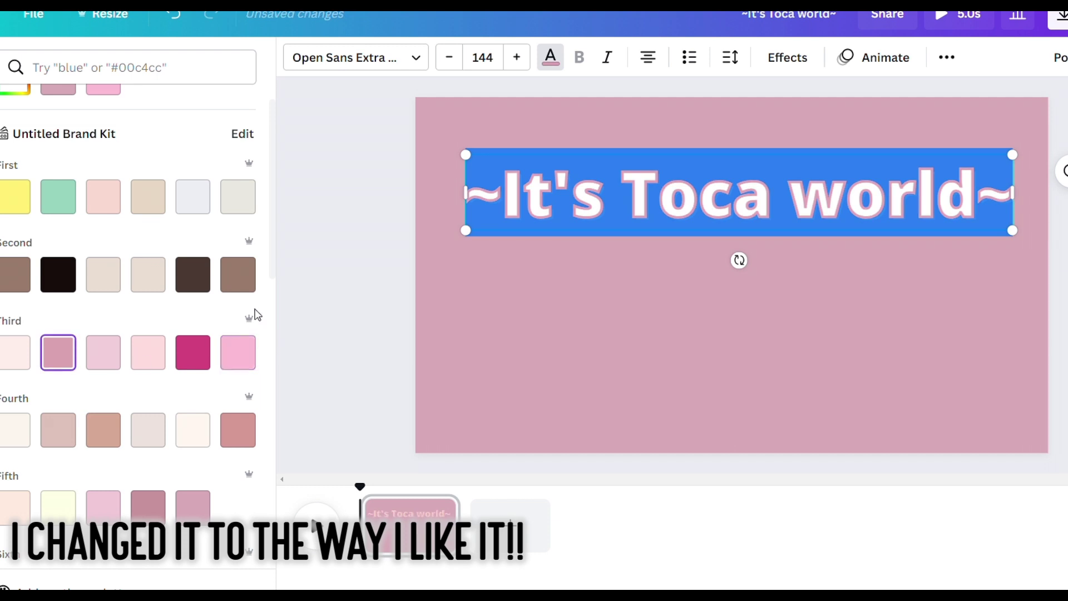
{"action": "left_click", "coordinate": [332, 267]}
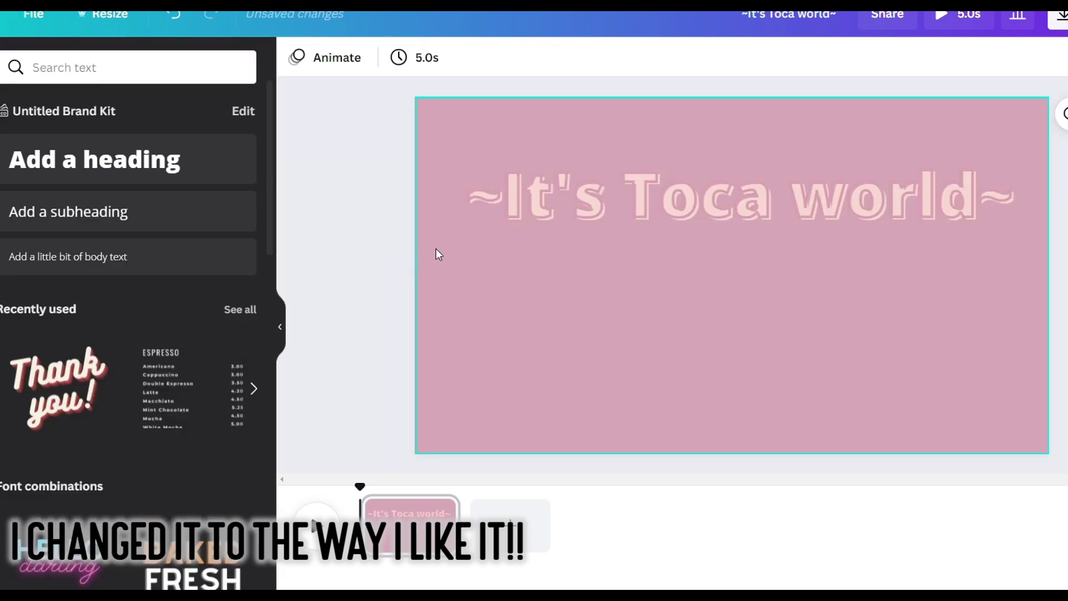
- Change the text color of the whole heading to dusty rose
{"action": "left_click", "coordinate": [498, 199]}
{"action": "left_click", "coordinate": [506, 204]}
{"action": "left_click", "coordinate": [551, 56]}
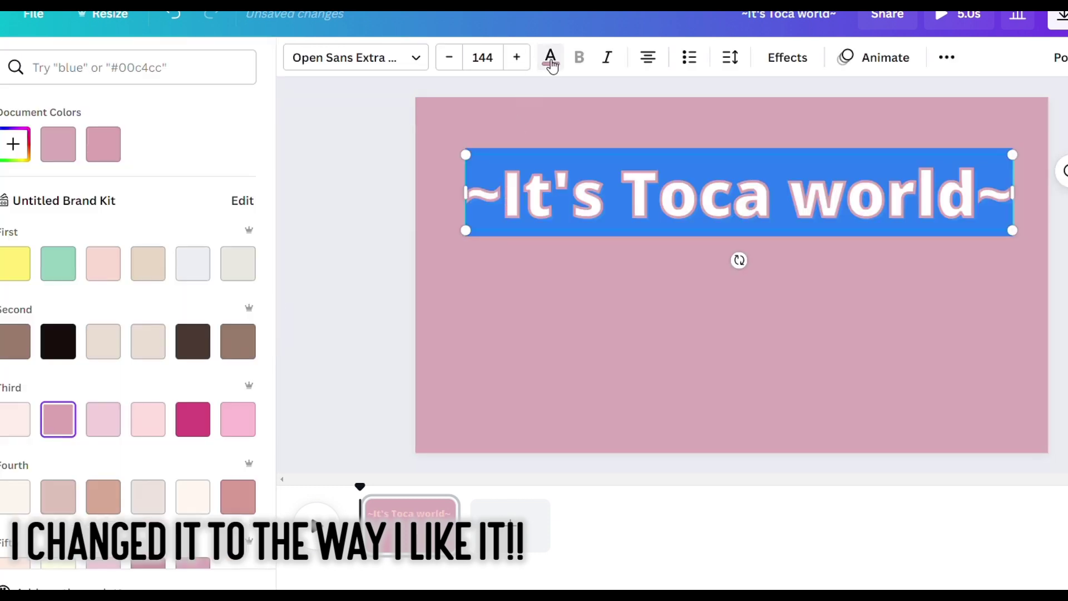
{"action": "scroll", "coordinate": [190, 412], "scroll_direction": "down", "scroll_amount": 2}
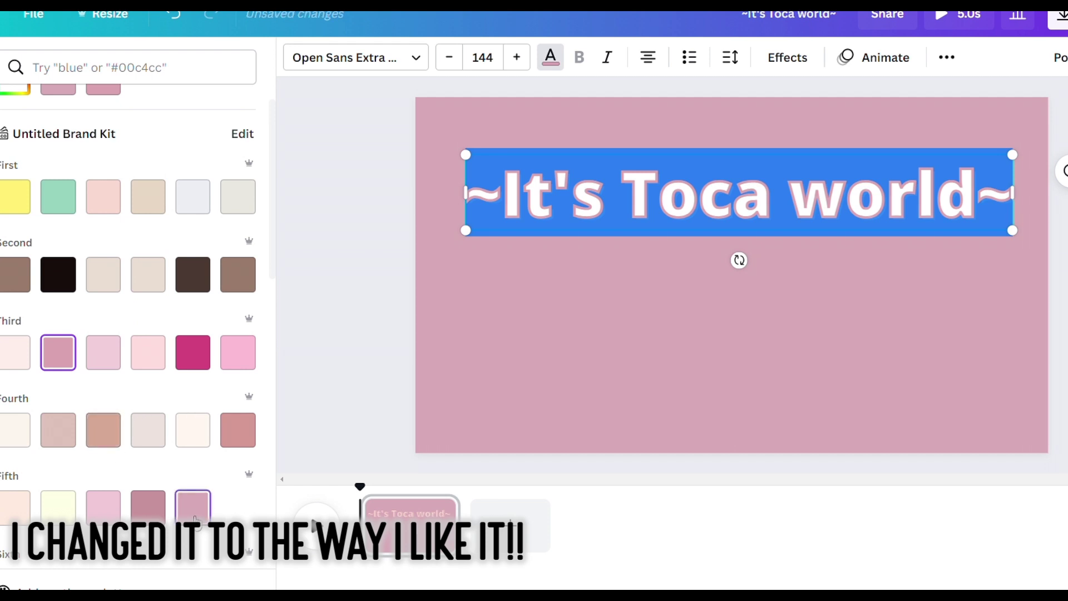
{"action": "left_click", "coordinate": [341, 295]}
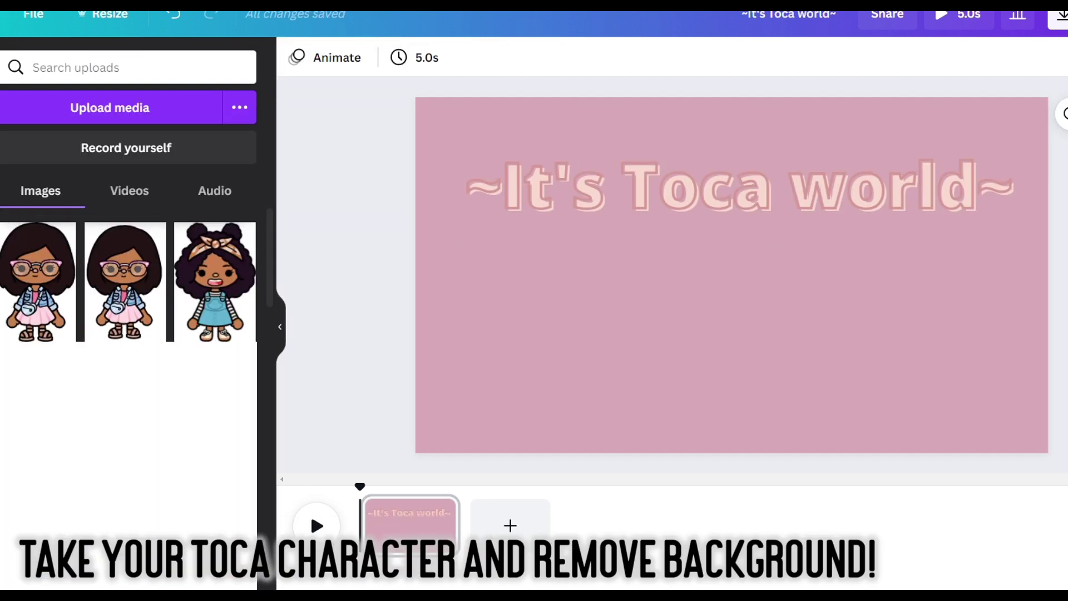
- Place the uploaded image of the character in blue overalls with a bow headband on the page
{"action": "left_click", "coordinate": [47, 288]}
{"action": "left_click", "coordinate": [221, 309]}
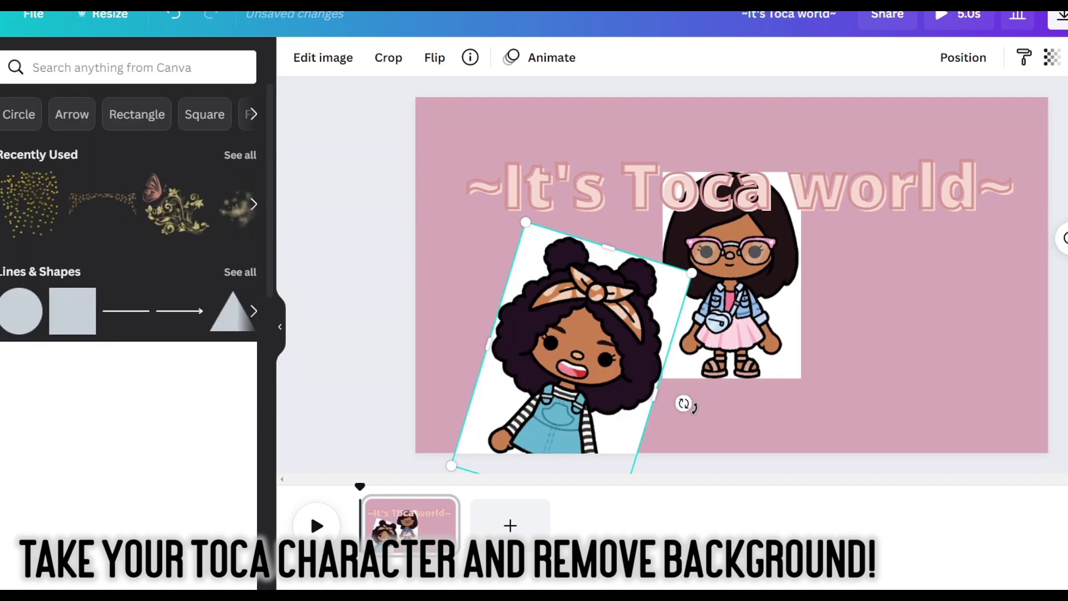
- Tilt the character in blue overalls 12° clockwise and move the character with glasses to the page's lower-right area
{"action": "left_click_drag", "start_coordinate": [684, 402], "coordinate": [702, 380]}
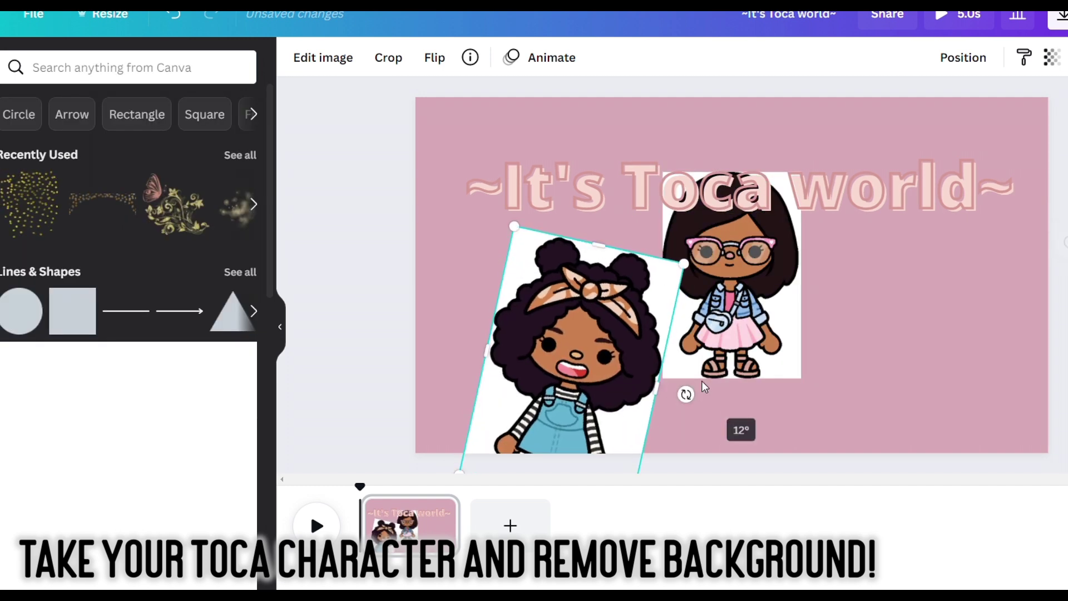
{"action": "left_click_drag", "start_coordinate": [736, 308], "coordinate": [865, 384]}
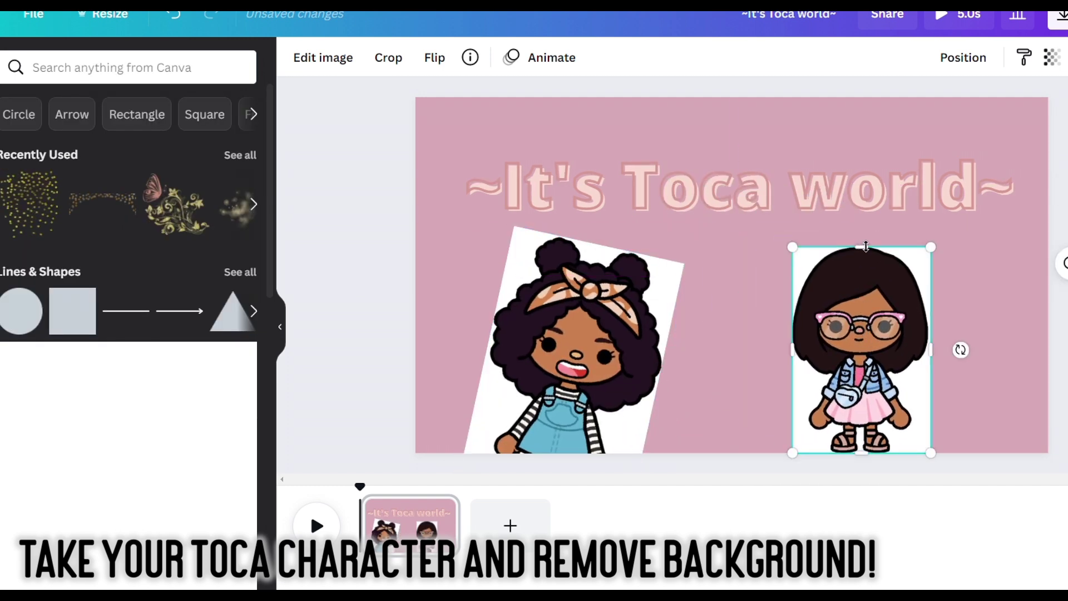
- Enlarge the glasses character, tilt it counter-clockwise, and adjust both characters so their feet run off the page's lower edge
{"action": "left_click_drag", "start_coordinate": [931, 247], "coordinate": [947, 222]}
{"action": "left_click_drag", "start_coordinate": [977, 337], "coordinate": [974, 312]}
{"action": "left_click_drag", "start_coordinate": [893, 353], "coordinate": [911, 386]}
{"action": "left_click_drag", "start_coordinate": [939, 240], "coordinate": [947, 216]}
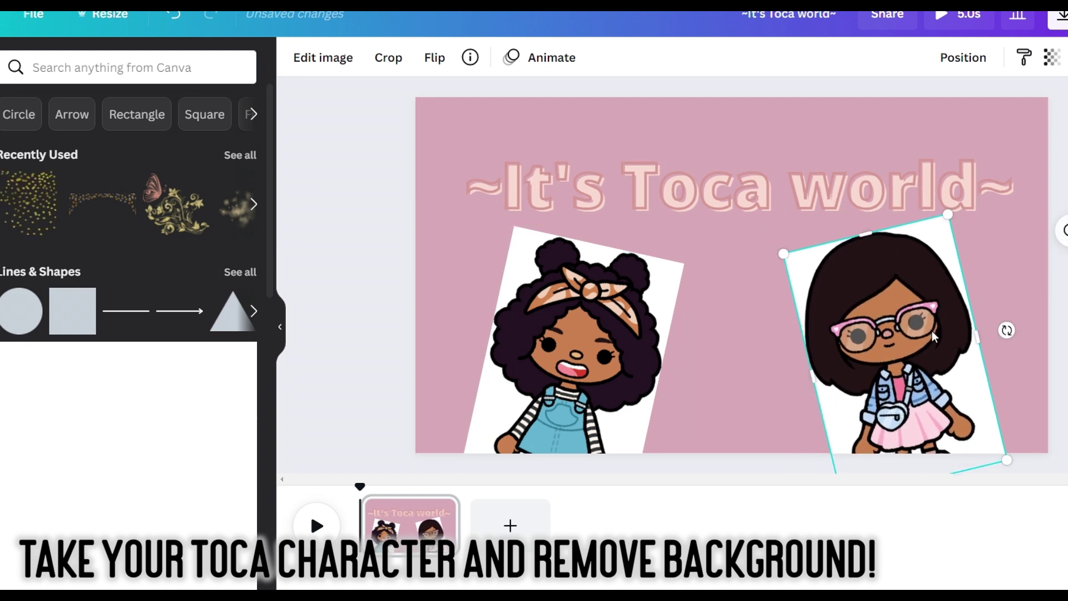
{"action": "left_click_drag", "start_coordinate": [932, 330], "coordinate": [924, 343]}
{"action": "left_click_drag", "start_coordinate": [628, 339], "coordinate": [620, 342]}
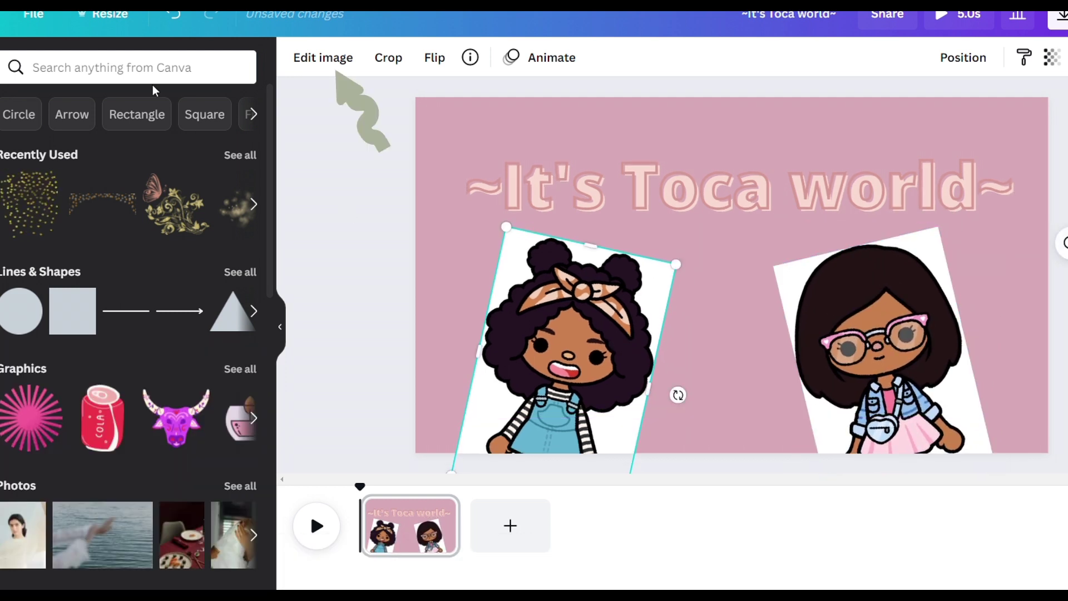
- Remove the white backgrounds from both character images with BG Remover
{"action": "left_click", "coordinate": [333, 62]}
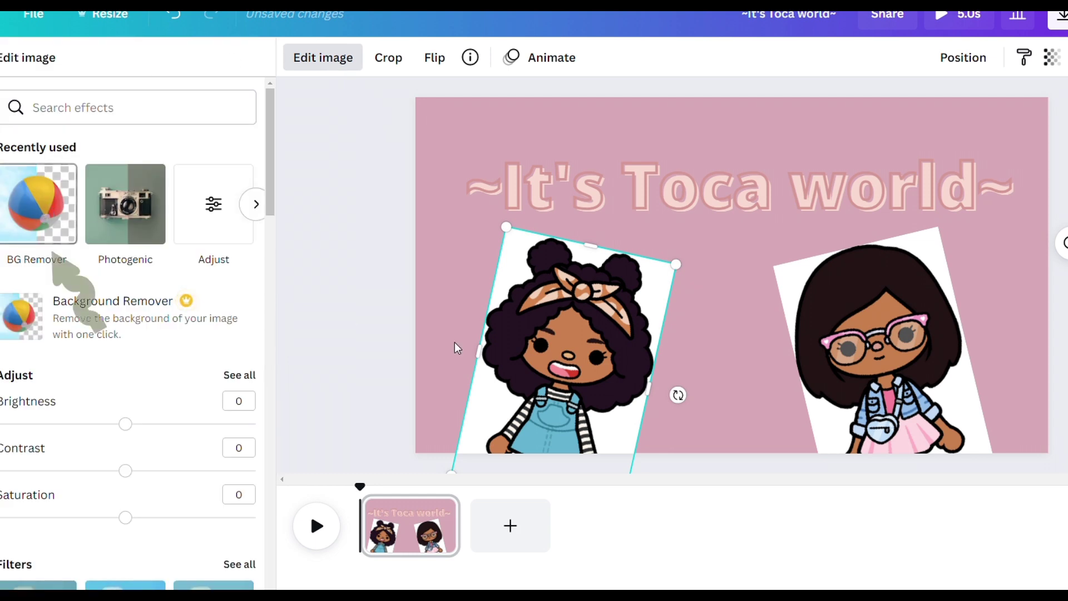
{"action": "left_click", "coordinate": [841, 354]}
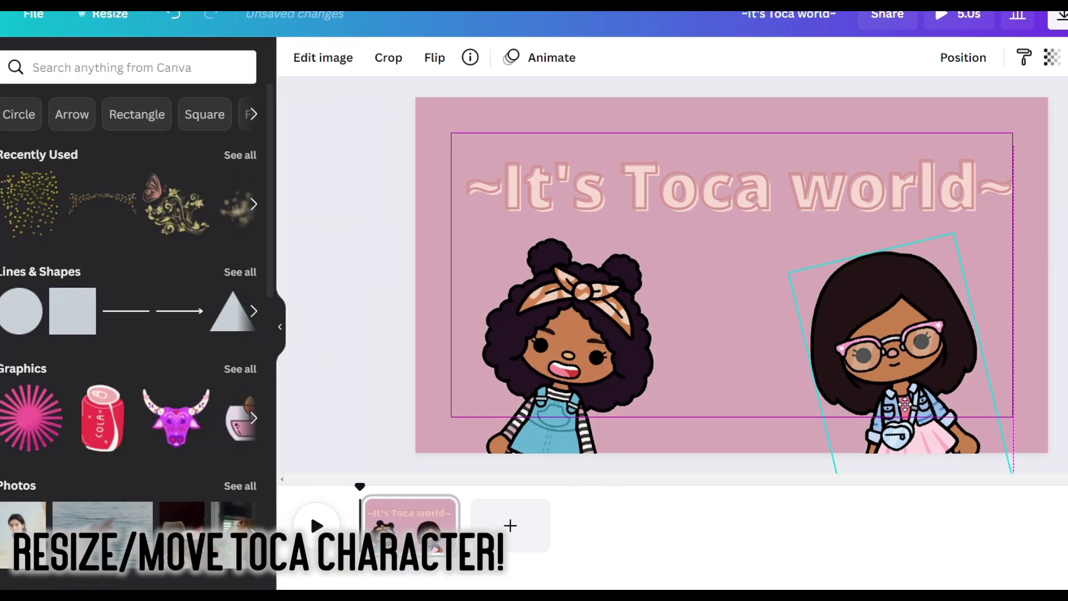
{"action": "left_click", "coordinate": [558, 354]}
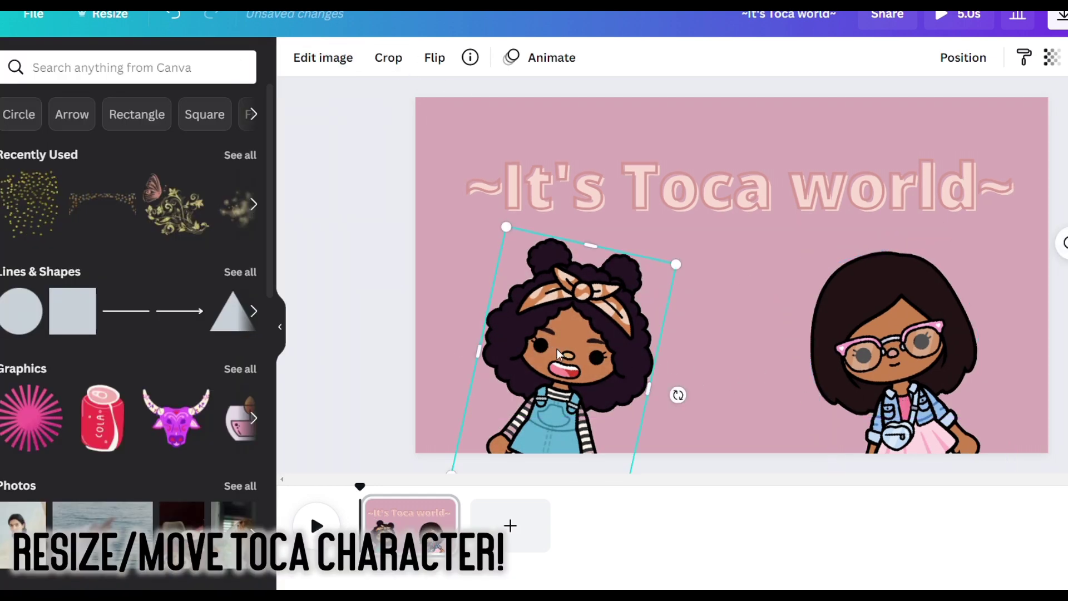
- Enlarge the overalls character slightly and reposition it in the page's lower-left area beneath the heading
{"action": "left_click_drag", "start_coordinate": [558, 354], "coordinate": [573, 350]}
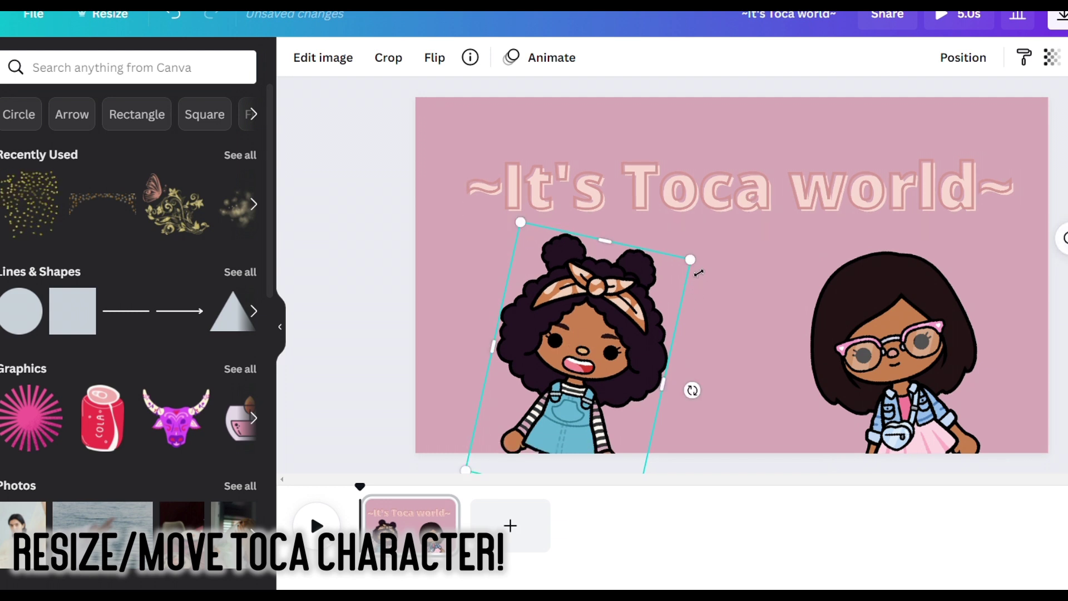
{"action": "left_click_drag", "start_coordinate": [698, 273], "coordinate": [704, 246]}
{"action": "left_click_drag", "start_coordinate": [556, 328], "coordinate": [505, 291]}
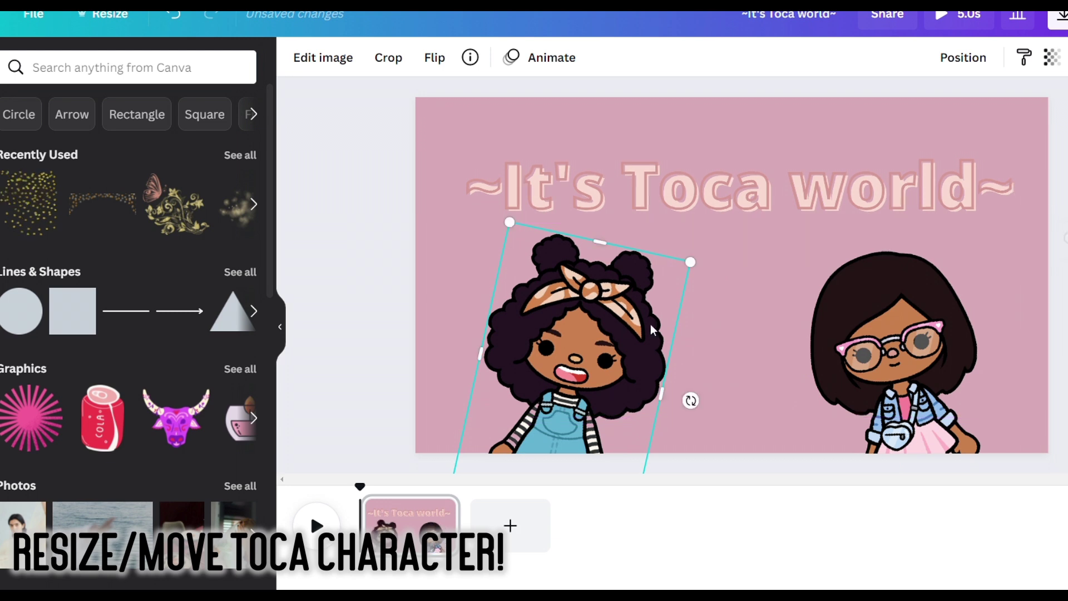
- Enlarge the glasses character slightly and align it opposite the overalls character along the page's lower edge
{"action": "left_click_drag", "start_coordinate": [901, 349], "coordinate": [901, 337]}
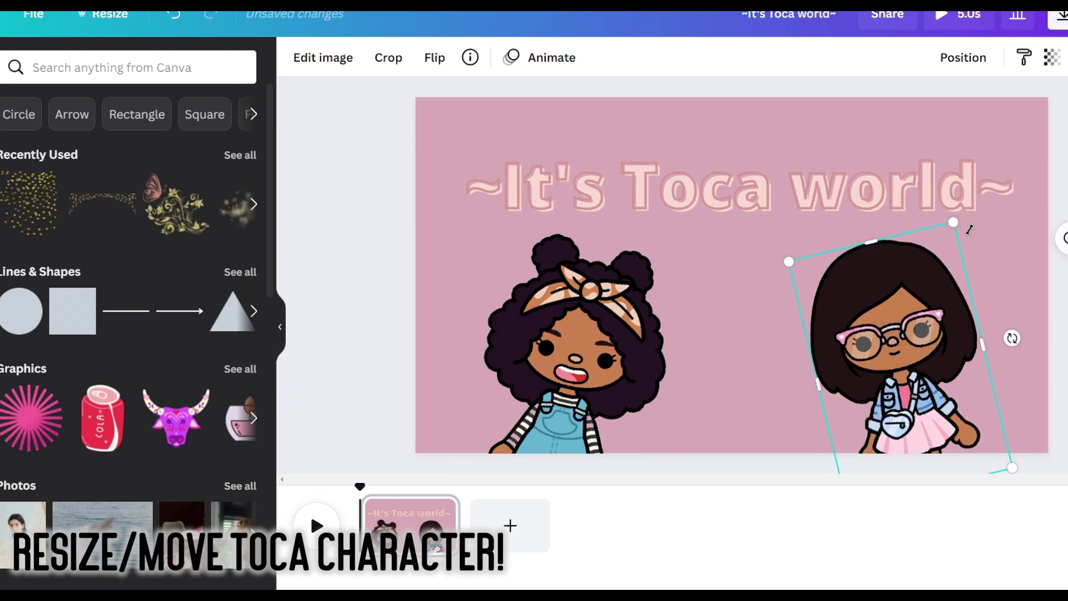
{"action": "left_click_drag", "start_coordinate": [954, 223], "coordinate": [965, 217]}
{"action": "left_click_drag", "start_coordinate": [951, 319], "coordinate": [947, 329]}
{"action": "left_click_drag", "start_coordinate": [615, 320], "coordinate": [615, 317]}
{"action": "left_click", "coordinate": [808, 327]}
{"action": "left_click", "coordinate": [928, 356]}
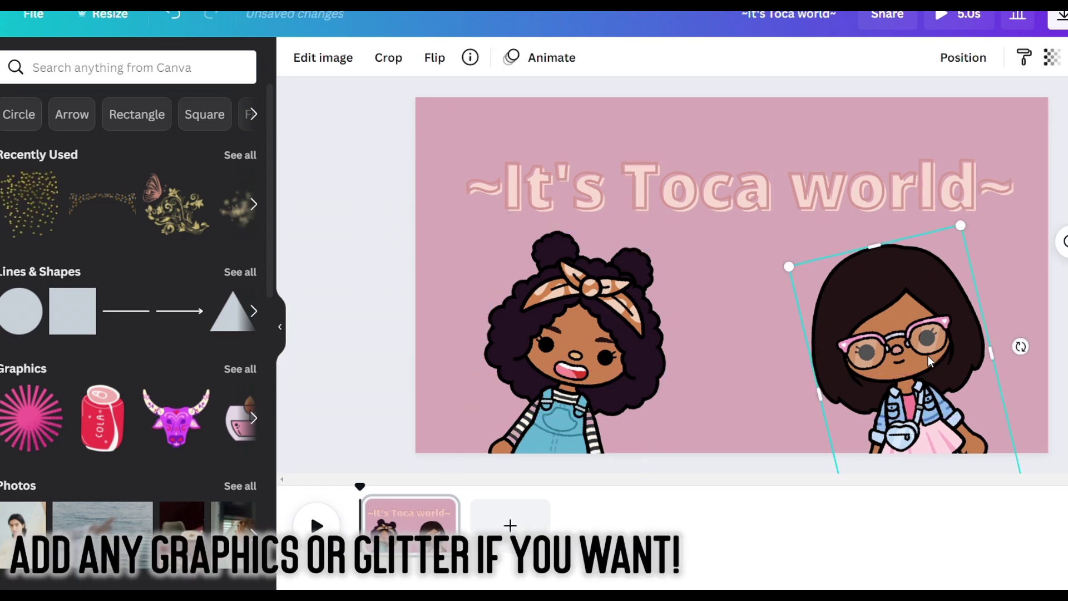
- Add a plain straight line above the heading and stretch it to about the heading's width
{"action": "left_click", "coordinate": [118, 316]}
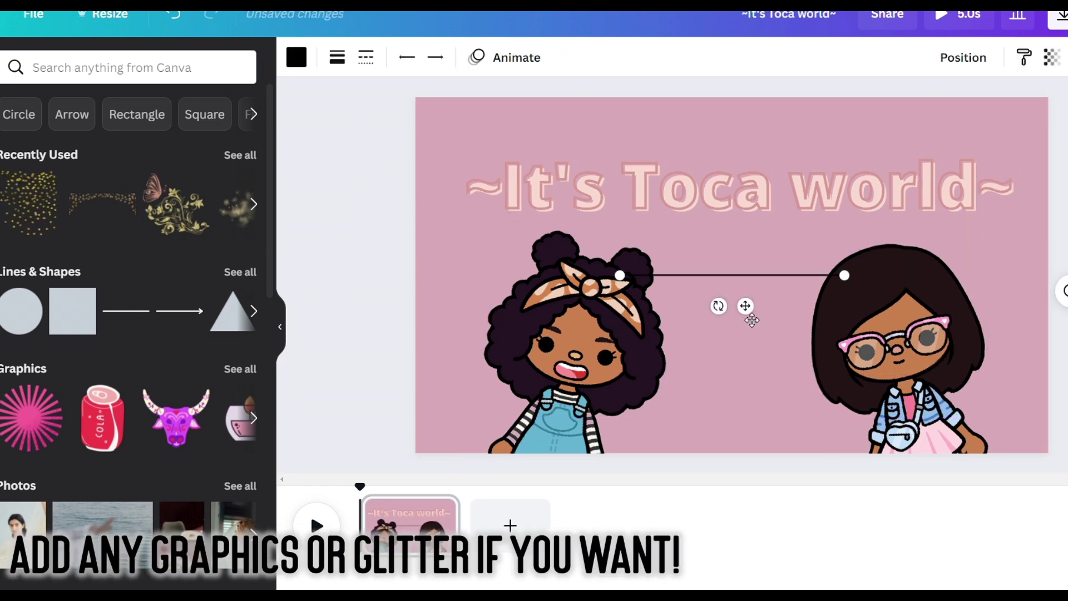
{"action": "left_click_drag", "start_coordinate": [751, 320], "coordinate": [741, 189]}
{"action": "left_click_drag", "start_coordinate": [642, 202], "coordinate": [653, 210]}
{"action": "left_click", "coordinate": [643, 135]}
{"action": "left_click", "coordinate": [617, 145]}
{"action": "left_click_drag", "start_coordinate": [616, 145], "coordinate": [471, 150]}
{"action": "left_click_drag", "start_coordinate": [853, 153], "coordinate": [1008, 162]}
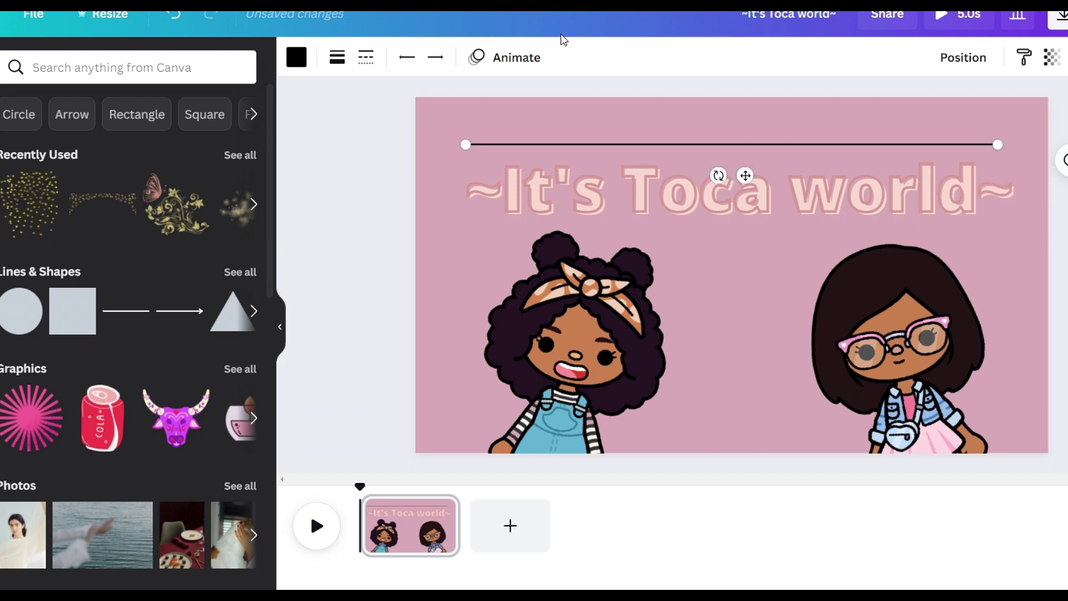
- Set the line's color to white, ffffff
{"action": "left_click", "coordinate": [296, 60]}
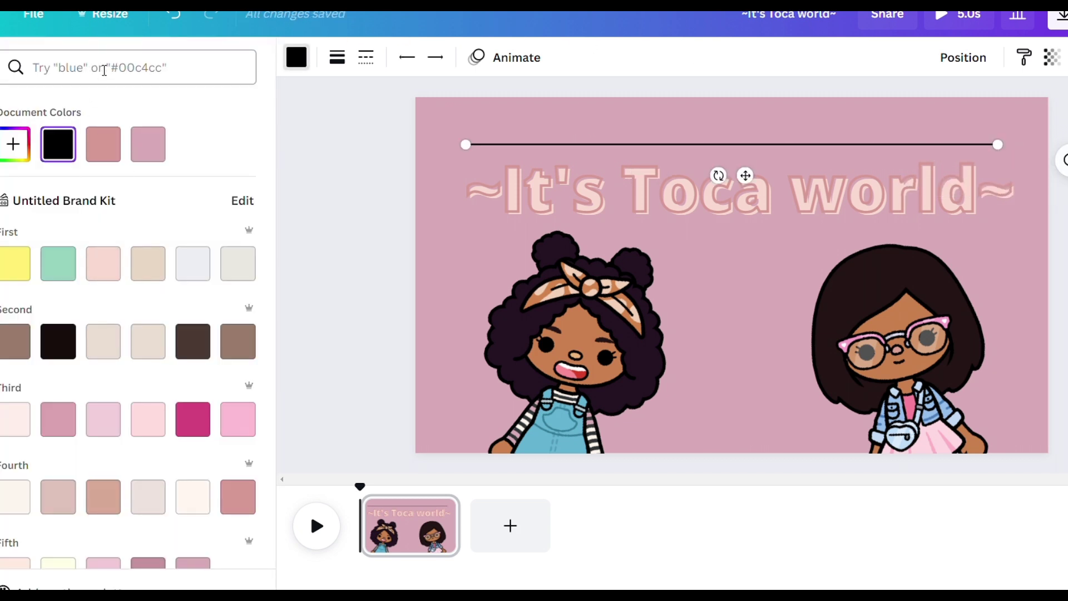
{"action": "type", "text": "ffffff"}
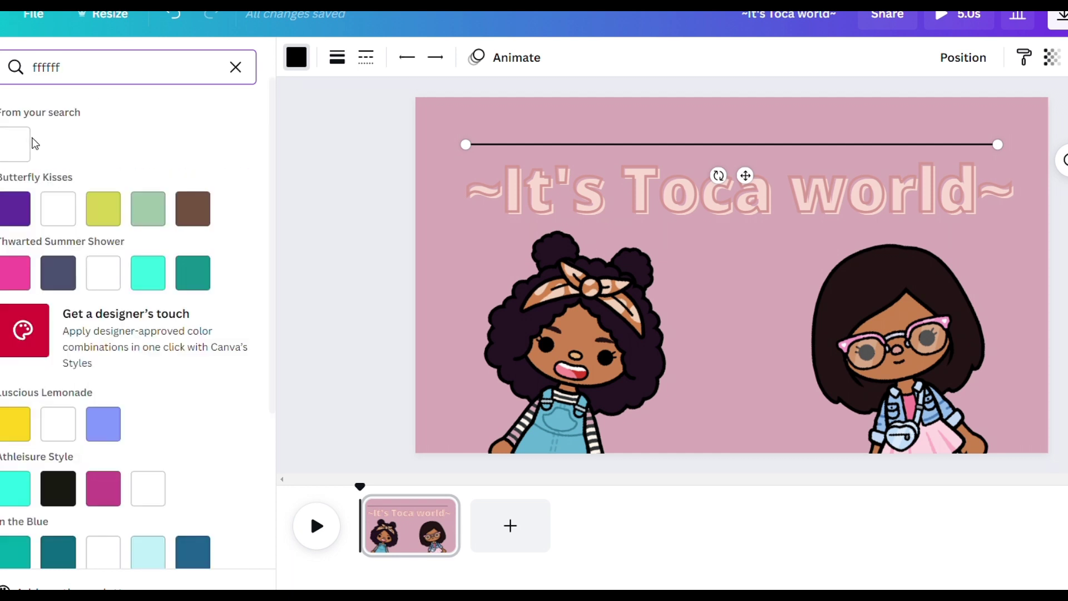
{"action": "key", "text": "Return"}
{"action": "left_click", "coordinate": [236, 67]}
- Duplicate the white line and place the copy near the page's lower edge, across the characters
{"action": "left_click", "coordinate": [593, 149]}
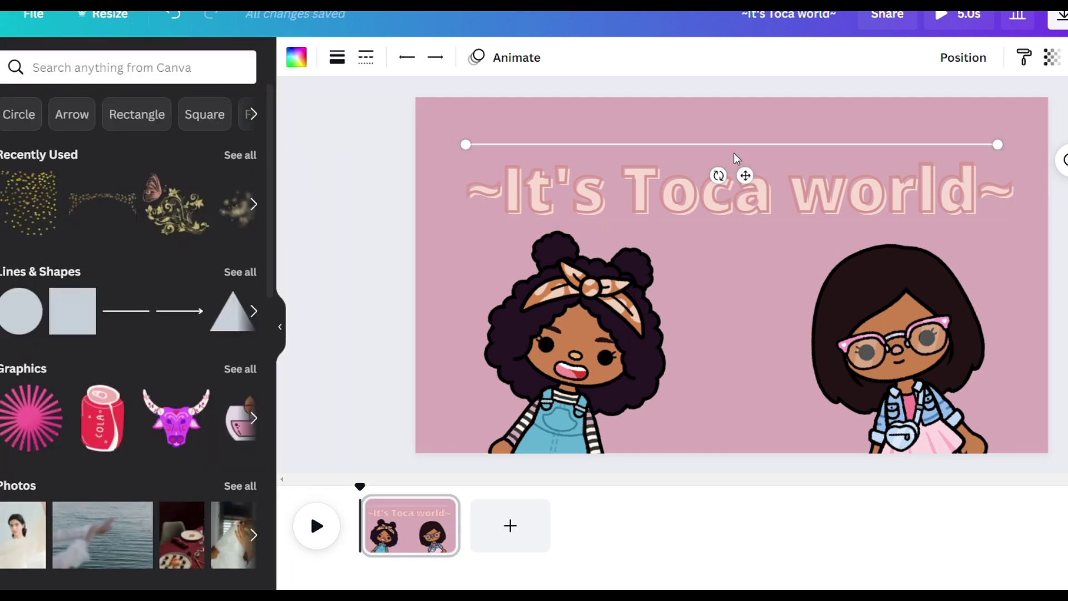
{"action": "key", "text": "ctrl+d"}
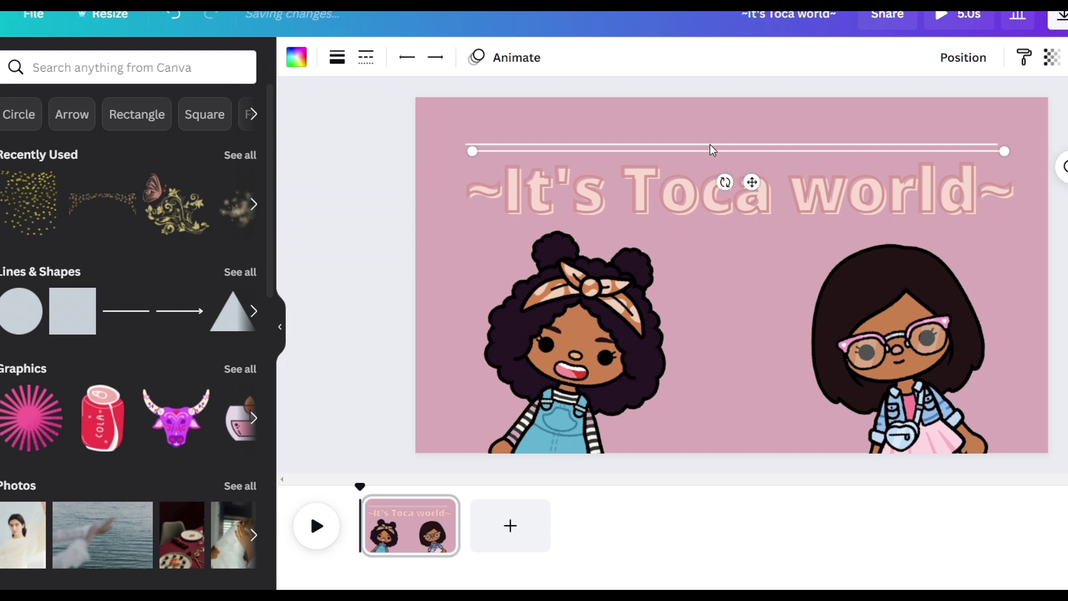
{"action": "left_click_drag", "start_coordinate": [760, 177], "coordinate": [758, 467]}
- Bring both characters in front of the lower white line and fine-tune their positions
{"action": "left_click", "coordinate": [872, 333]}
{"action": "right_click", "coordinate": [872, 333]}
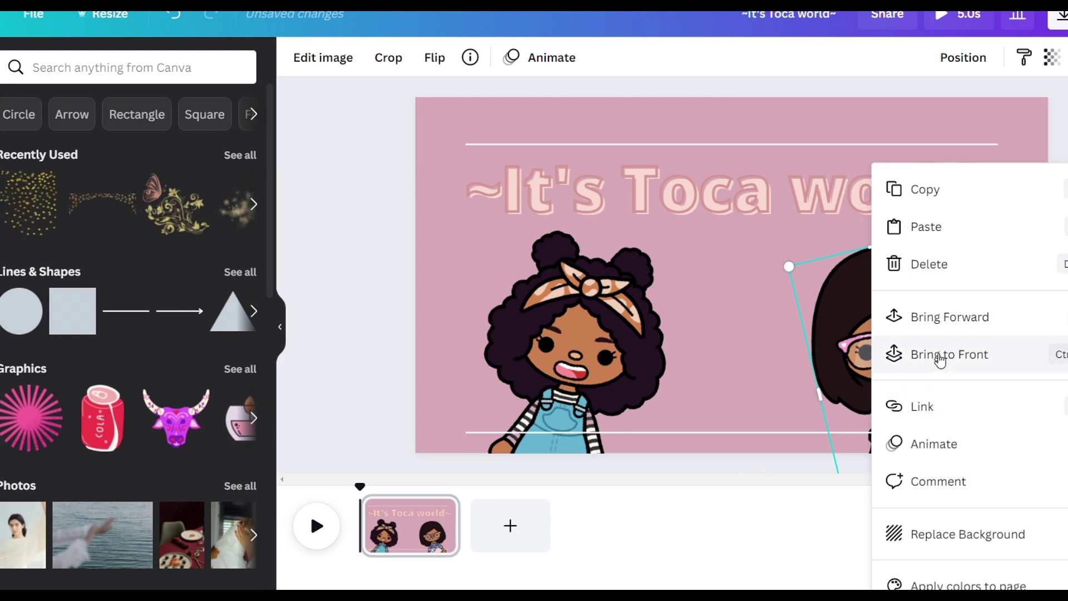
{"action": "left_click", "coordinate": [939, 356]}
{"action": "left_click", "coordinate": [592, 329]}
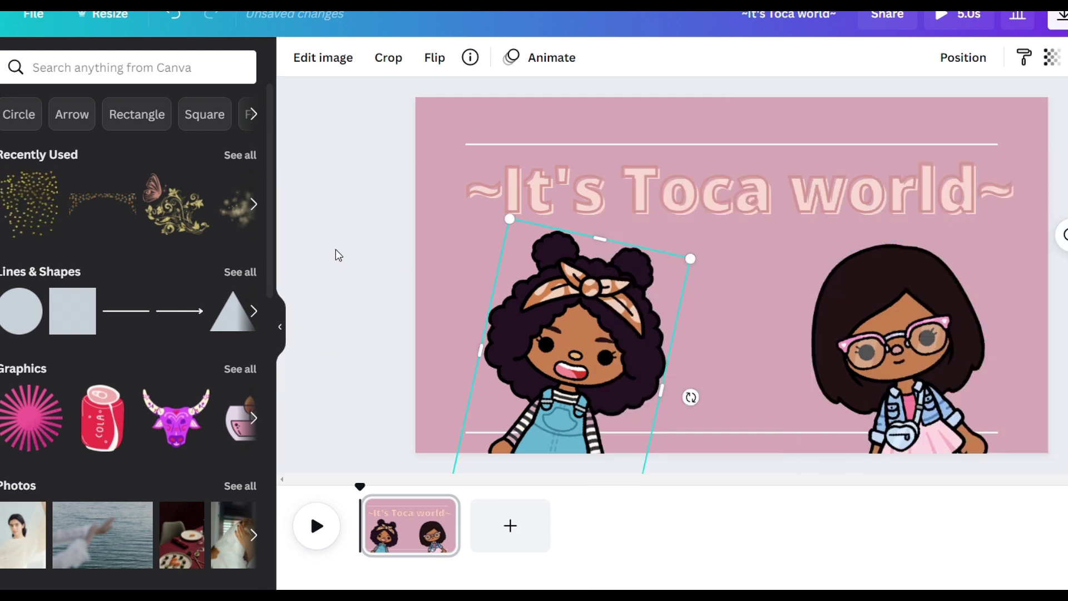
{"action": "left_click", "coordinate": [335, 255]}
{"action": "left_click", "coordinate": [899, 374]}
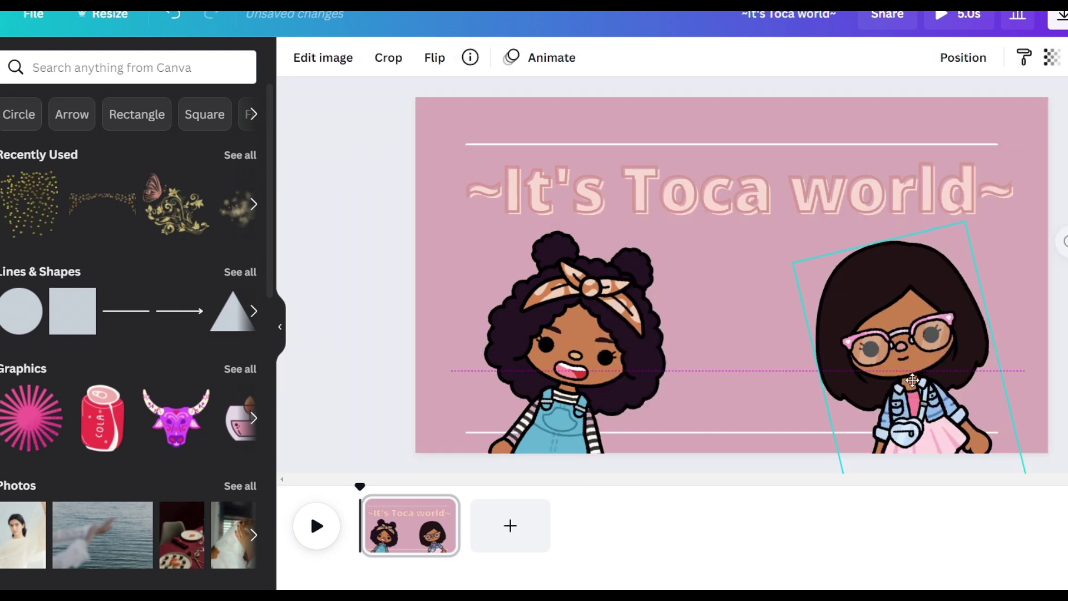
{"action": "left_click_drag", "start_coordinate": [563, 349], "coordinate": [563, 347]}
{"action": "left_click", "coordinate": [345, 267]}
- Move the heading slightly lower, between the upper line and the characters, and center it horizontally on the page
{"action": "left_click_drag", "start_coordinate": [743, 202], "coordinate": [723, 200]}
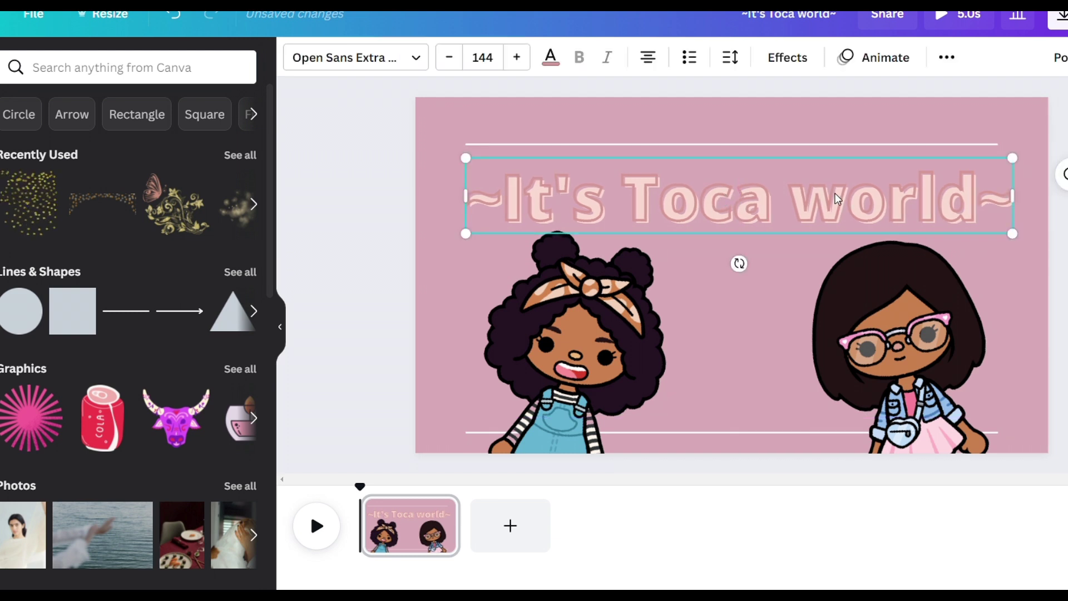
{"action": "left_click_drag", "start_coordinate": [838, 199], "coordinate": [835, 199]}
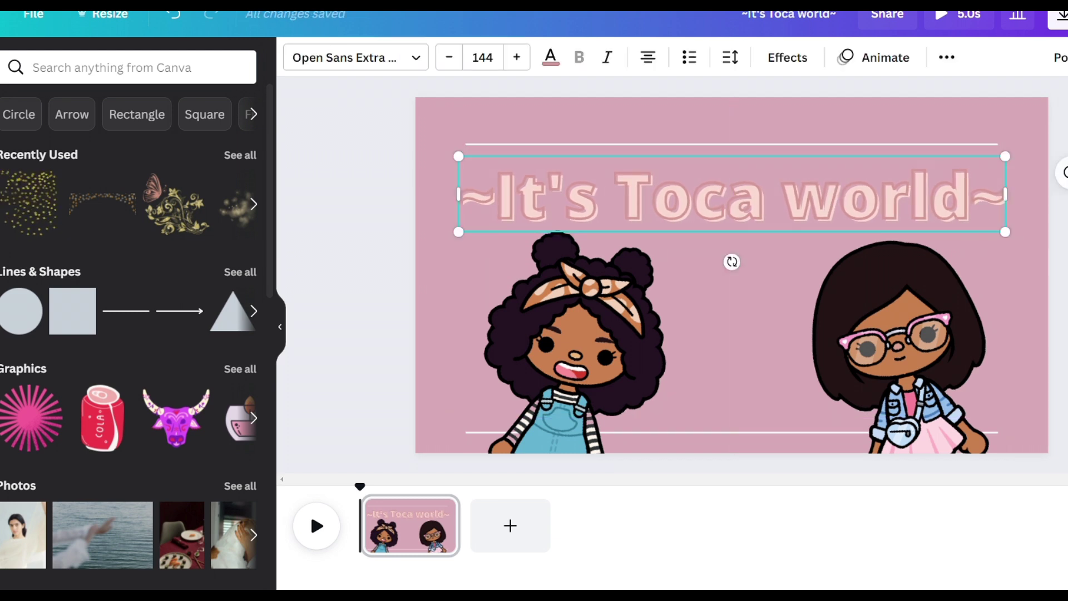
{"action": "left_click", "coordinate": [1060, 222]}
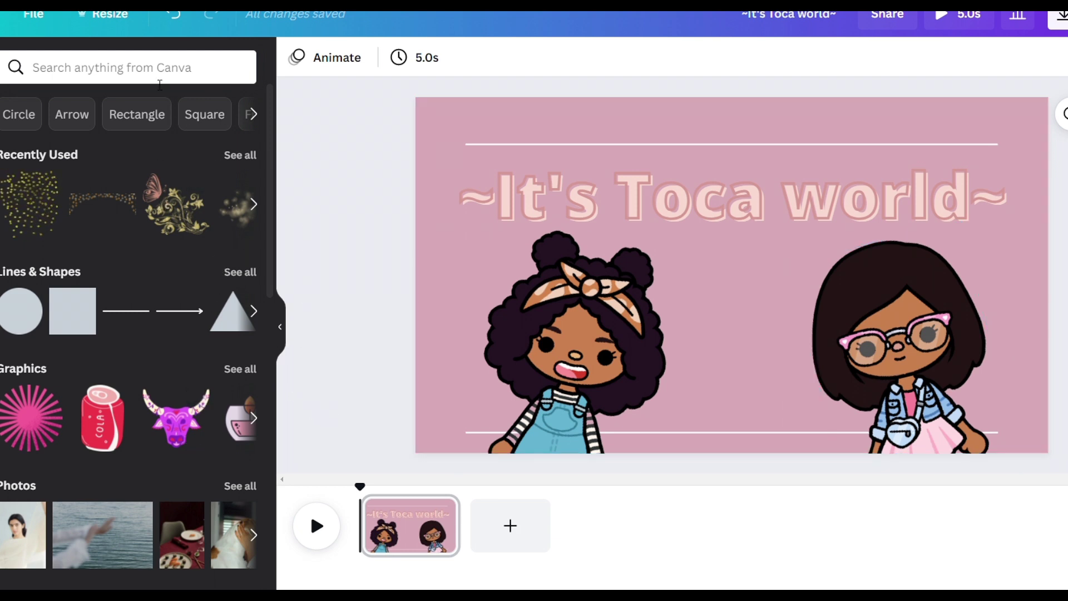
- Search the elements for glitter and look through the results for a suitable decoration
{"action": "left_click", "coordinate": [128, 67]}
{"action": "left_click", "coordinate": [113, 149]}
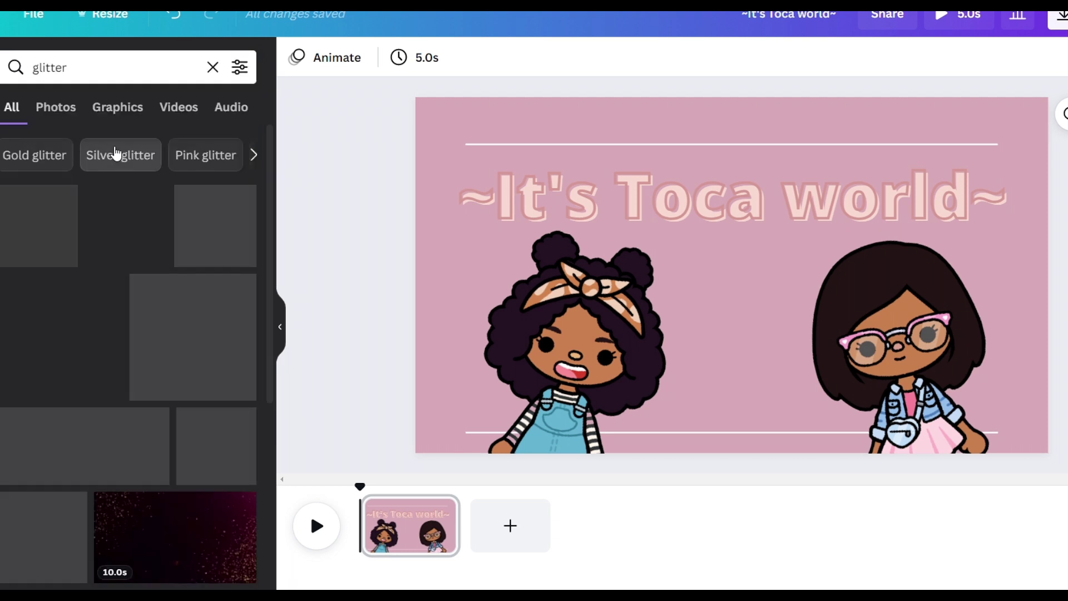
{"action": "scroll", "coordinate": [261, 441], "scroll_direction": "down", "scroll_amount": 10}
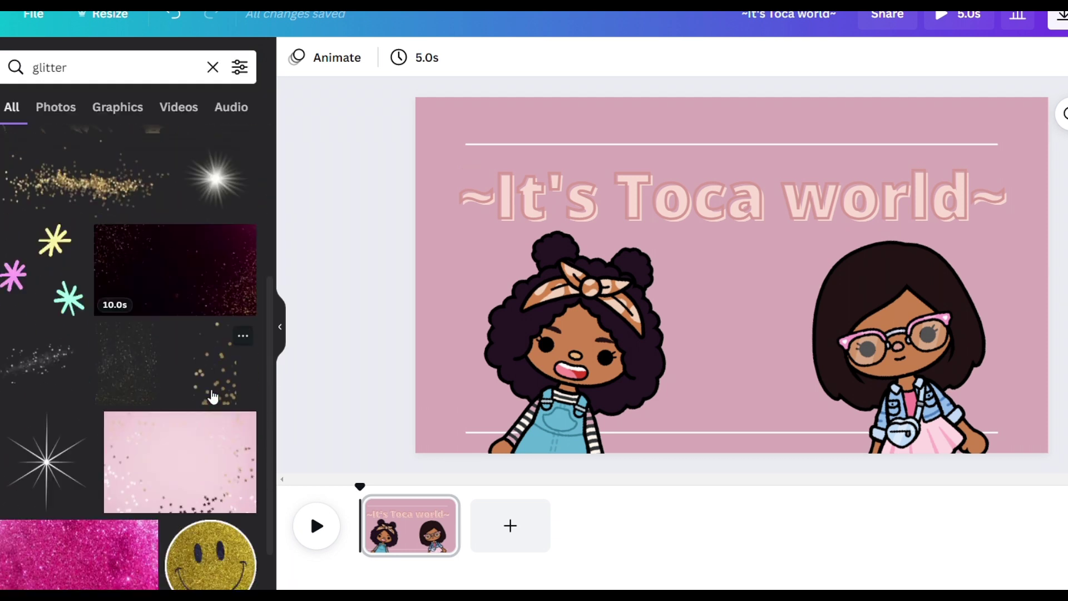
{"action": "scroll", "coordinate": [204, 385], "scroll_direction": "down", "scroll_amount": 10}
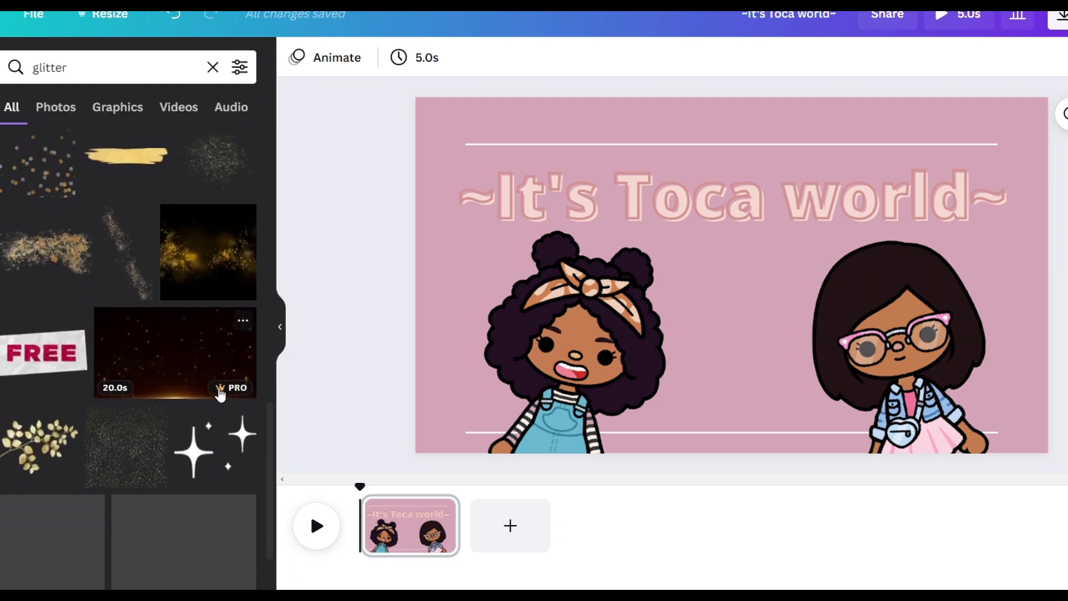
{"action": "scroll", "coordinate": [209, 410], "scroll_direction": "down", "scroll_amount": 8}
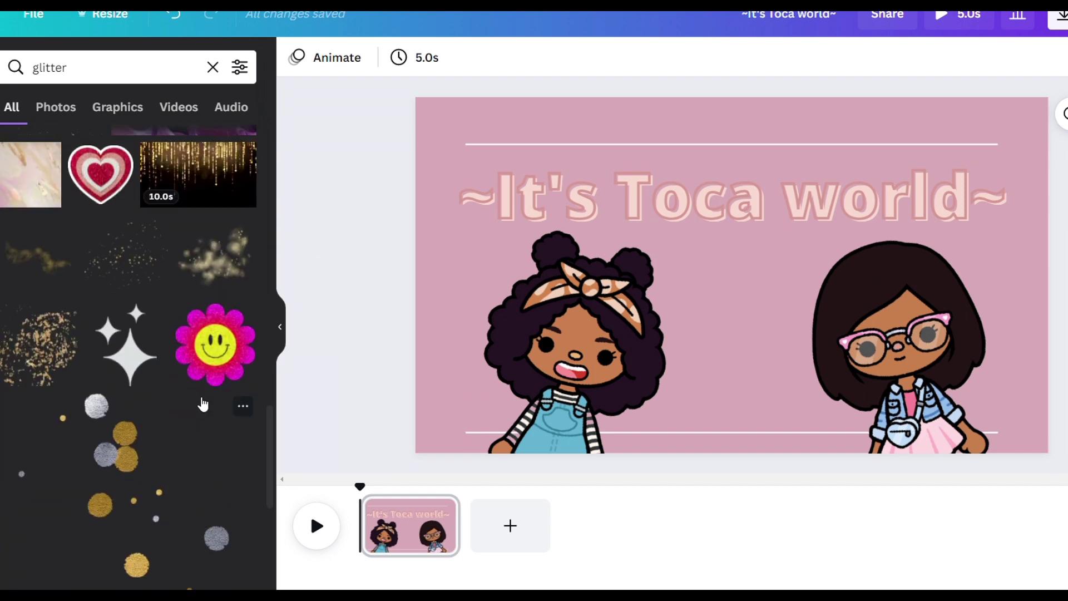
{"action": "scroll", "coordinate": [209, 357], "scroll_direction": "up", "scroll_amount": 13}
{"action": "scroll", "coordinate": [184, 349], "scroll_direction": "up", "scroll_amount": 15}
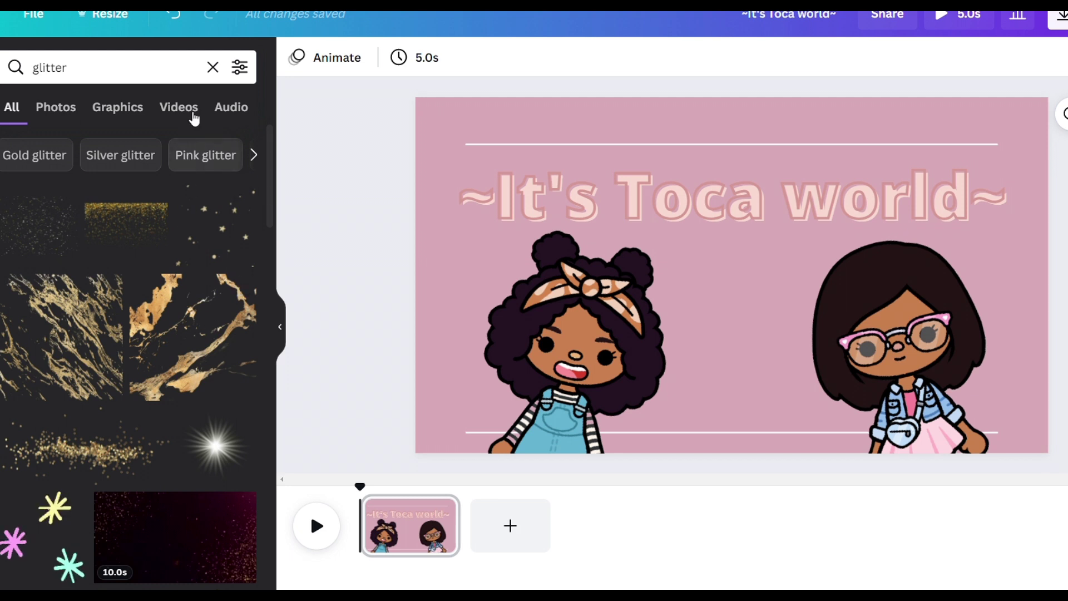
- Search the elements for sparkle and add the animated graphic of three white four-pointed sparkles
{"action": "left_click", "coordinate": [212, 68]}
{"action": "type", "text": "g"}
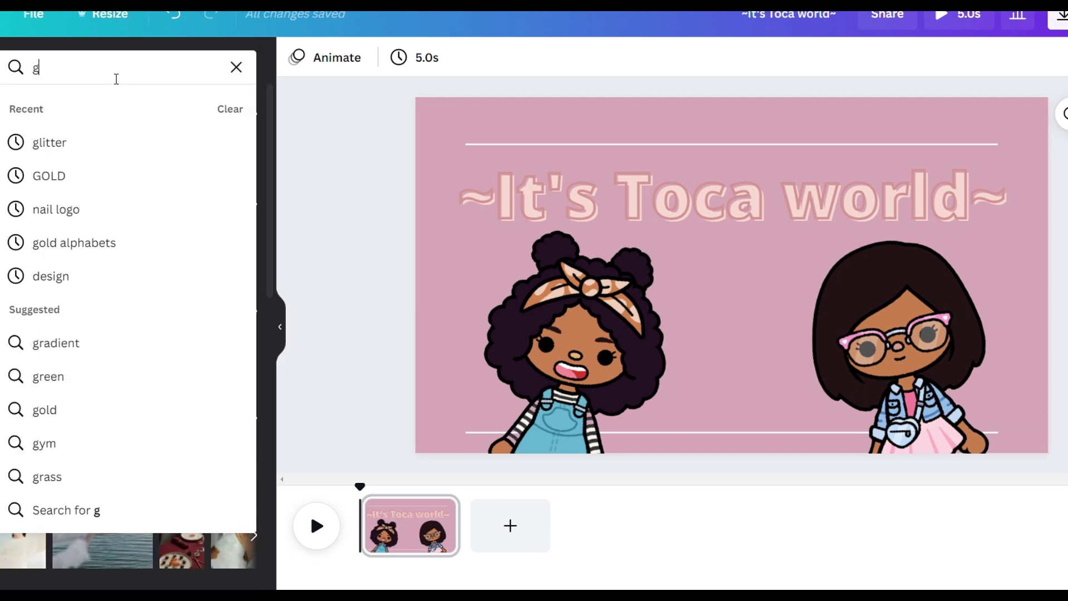
{"action": "key", "text": "BackSpace"}
{"action": "type", "text": "spa"}
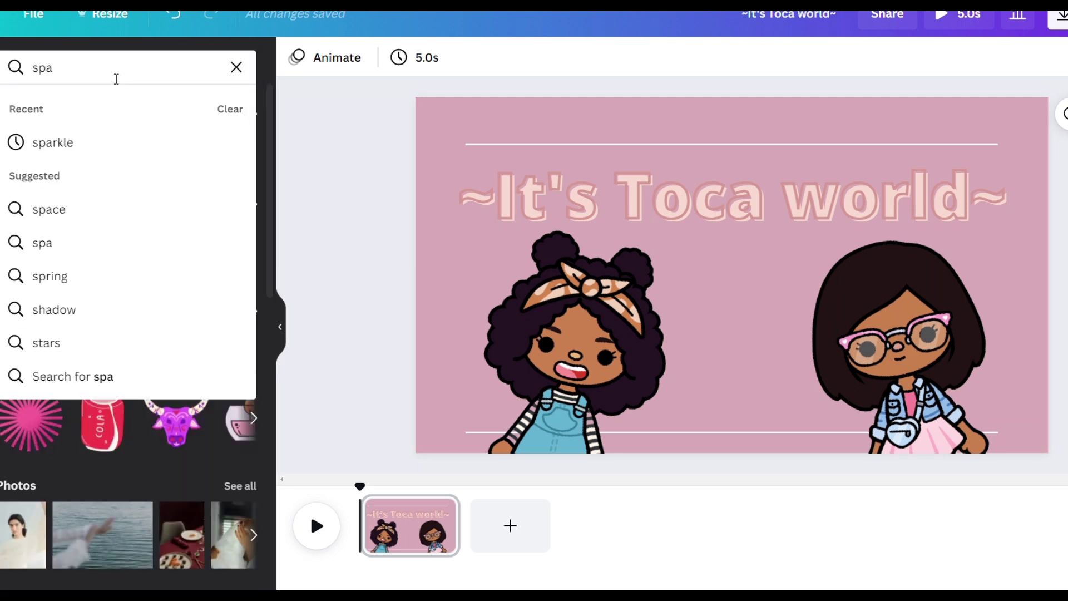
{"action": "left_click", "coordinate": [74, 146]}
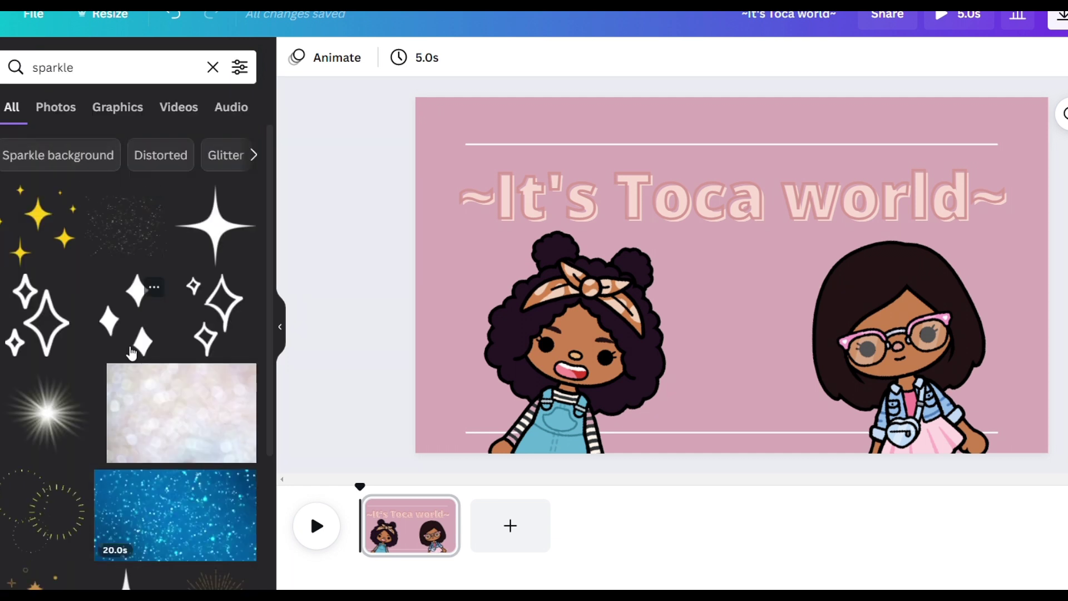
{"action": "scroll", "coordinate": [147, 333], "scroll_direction": "down", "scroll_amount": 1}
{"action": "scroll", "coordinate": [148, 333], "scroll_direction": "down", "scroll_amount": 4}
{"action": "left_click", "coordinate": [217, 456]}
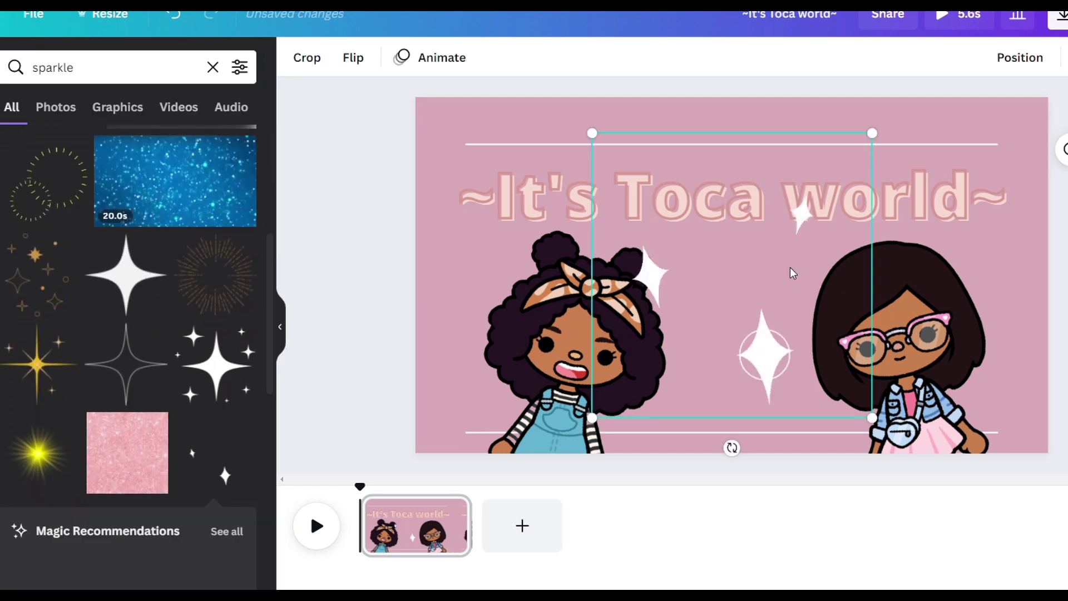
- Shrink the sparkle graphic and fit it into the page's upper-right corner beside the end of the line
{"action": "left_click_drag", "start_coordinate": [889, 137], "coordinate": [707, 333]}
{"action": "left_click_drag", "start_coordinate": [662, 372], "coordinate": [1021, 164]}
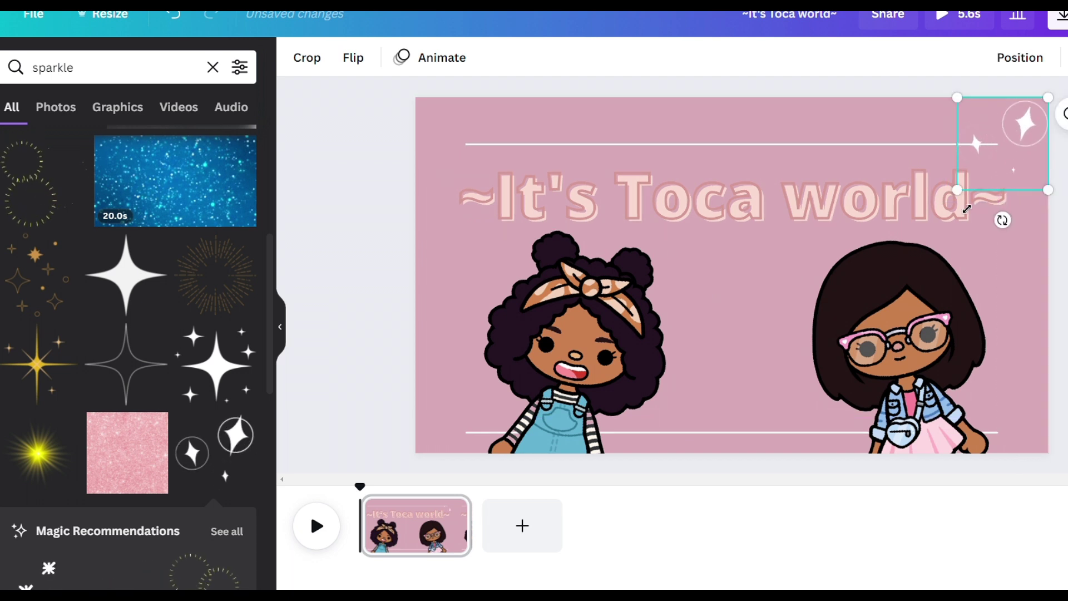
{"action": "left_click_drag", "start_coordinate": [960, 186], "coordinate": [959, 204]}
- Duplicate the sparkle graphic and place the copy in the page's upper-left corner
{"action": "key", "text": "ctrl+d"}
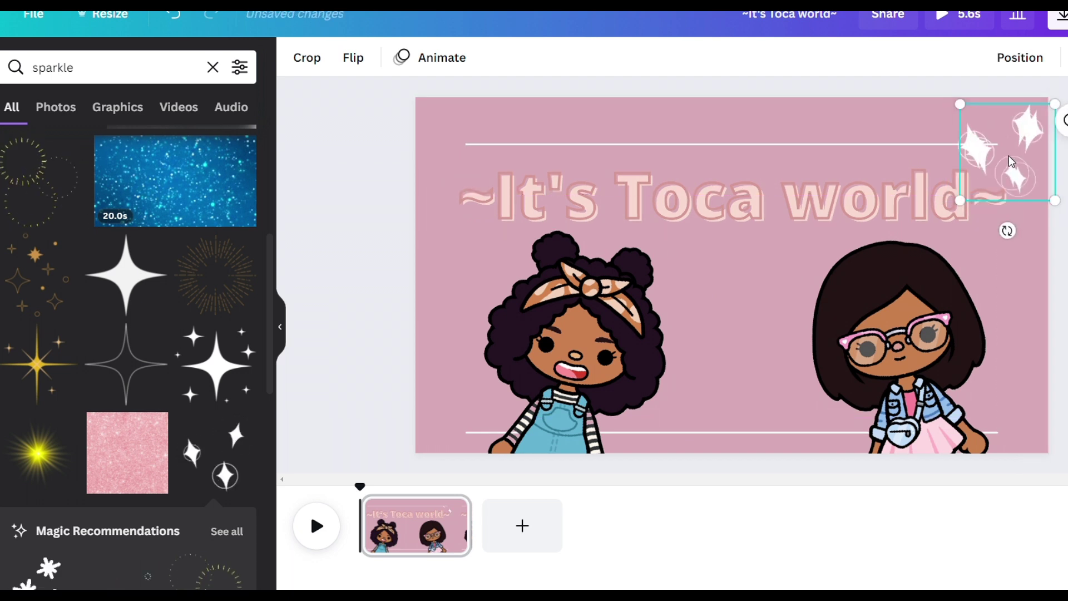
{"action": "left_click_drag", "start_coordinate": [1012, 162], "coordinate": [460, 149]}
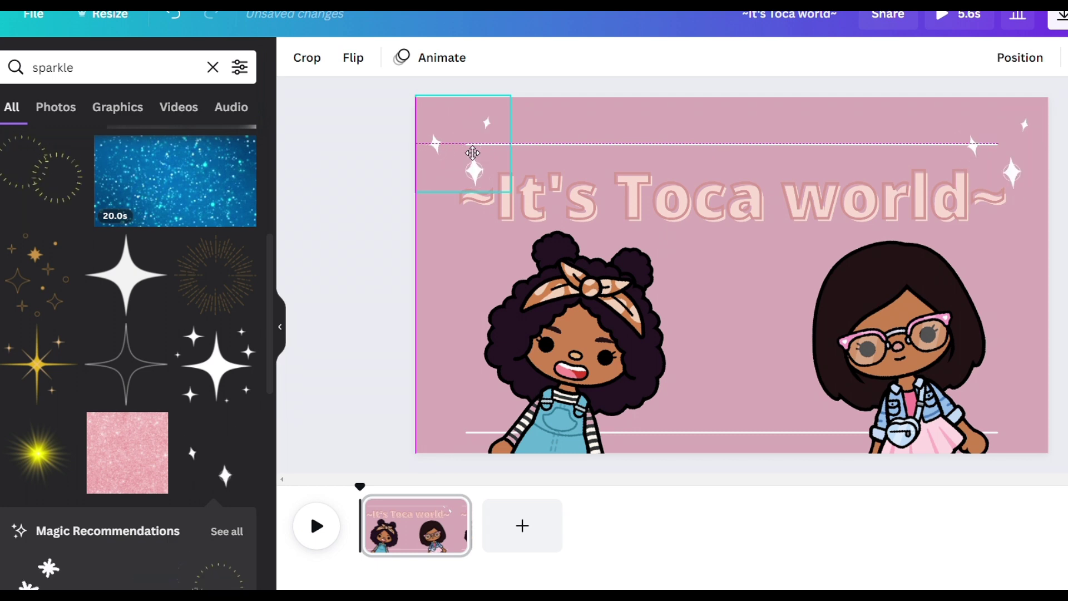
- Look further through the sparkle results and add the graphic of five short radiating burst lines to the page
{"action": "left_click", "coordinate": [405, 164]}
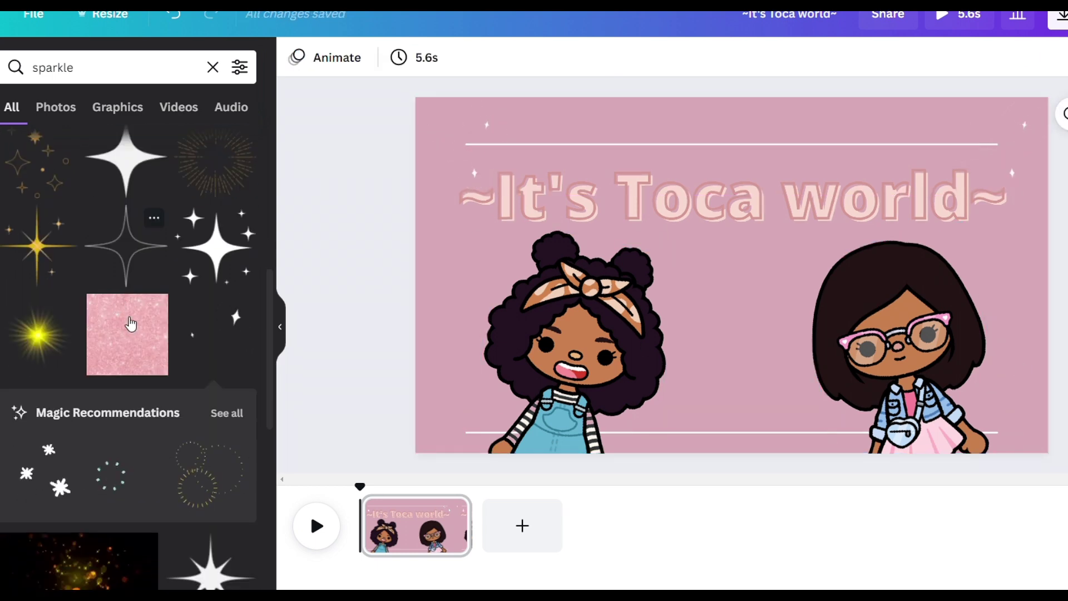
{"action": "scroll", "coordinate": [140, 320], "scroll_direction": "down", "scroll_amount": 5}
{"action": "scroll", "coordinate": [164, 315], "scroll_direction": "down", "scroll_amount": 10}
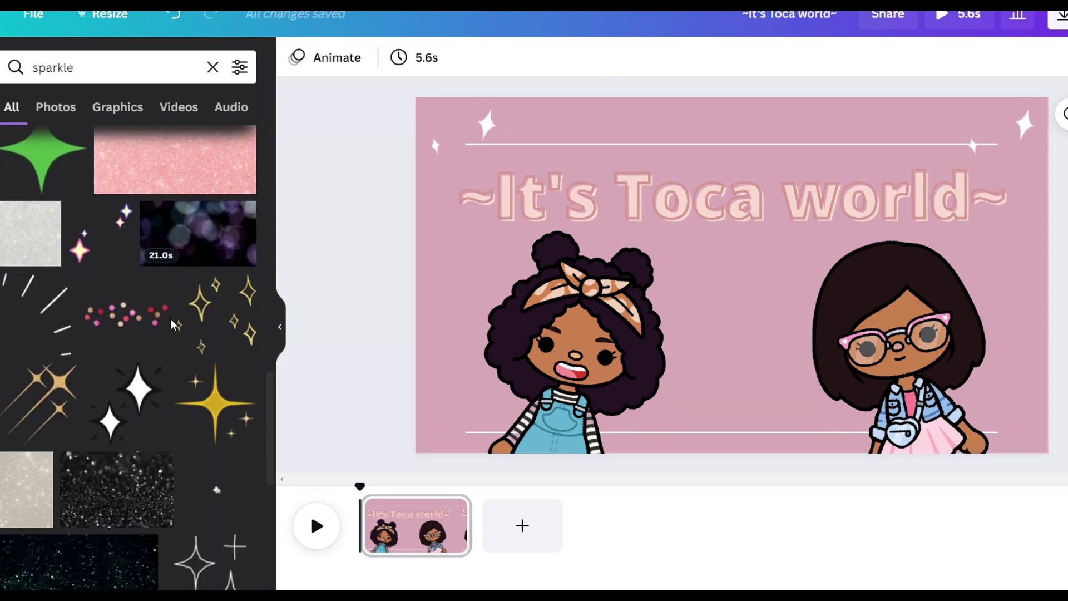
{"action": "scroll", "coordinate": [170, 318], "scroll_direction": "down", "scroll_amount": 2}
{"action": "scroll", "coordinate": [167, 317], "scroll_direction": "up", "scroll_amount": 3}
{"action": "left_click", "coordinate": [30, 261]}
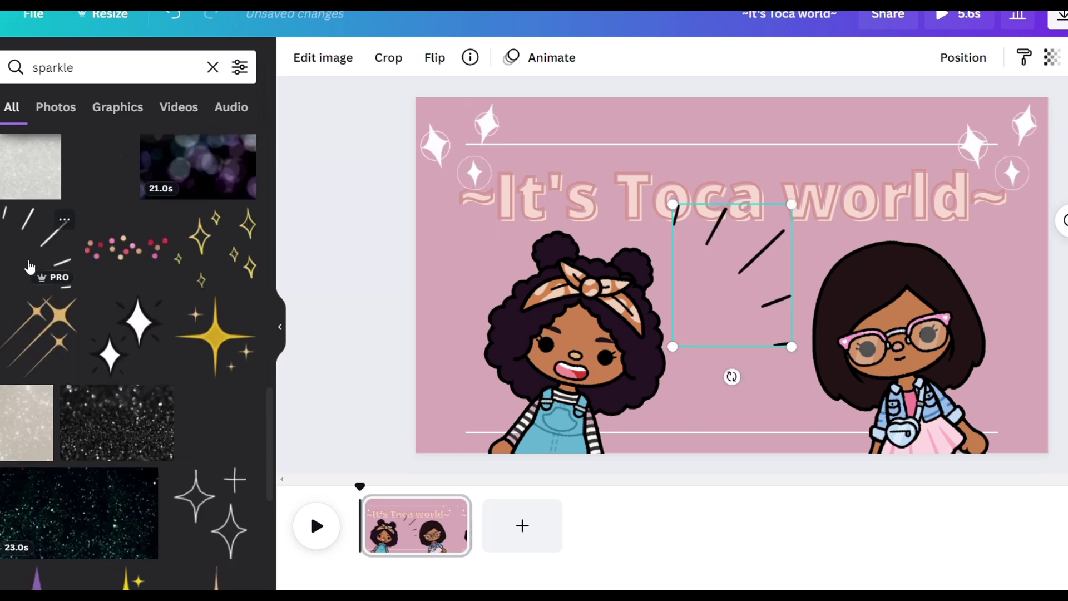
- Shrink the burst-line graphic and place it at the page's right edge beside the end of the heading
{"action": "left_click_drag", "start_coordinate": [742, 296], "coordinate": [1015, 202]}
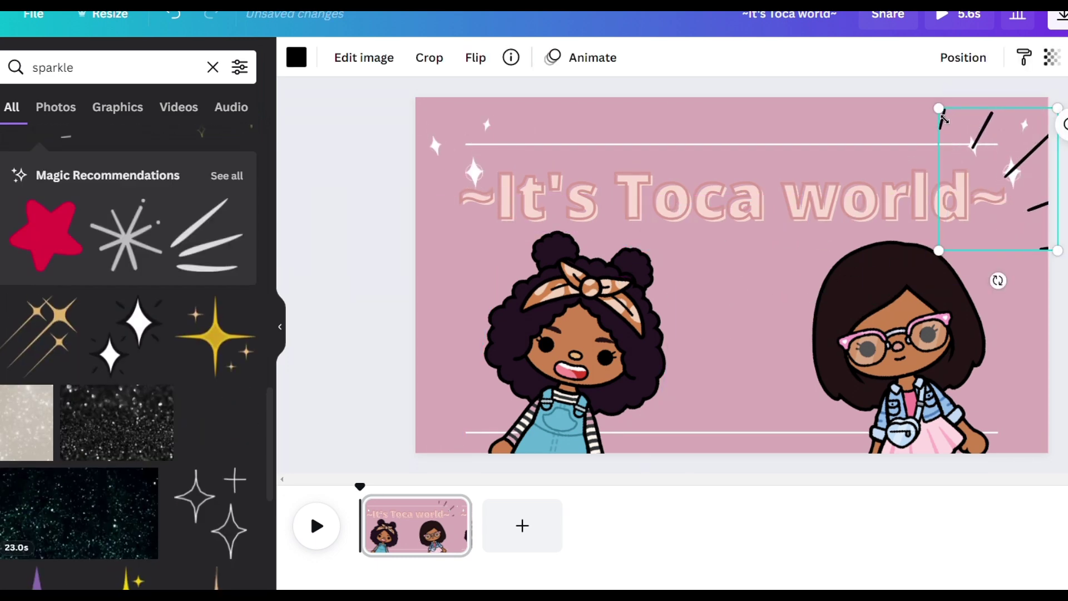
{"action": "left_click_drag", "start_coordinate": [939, 104], "coordinate": [981, 168]}
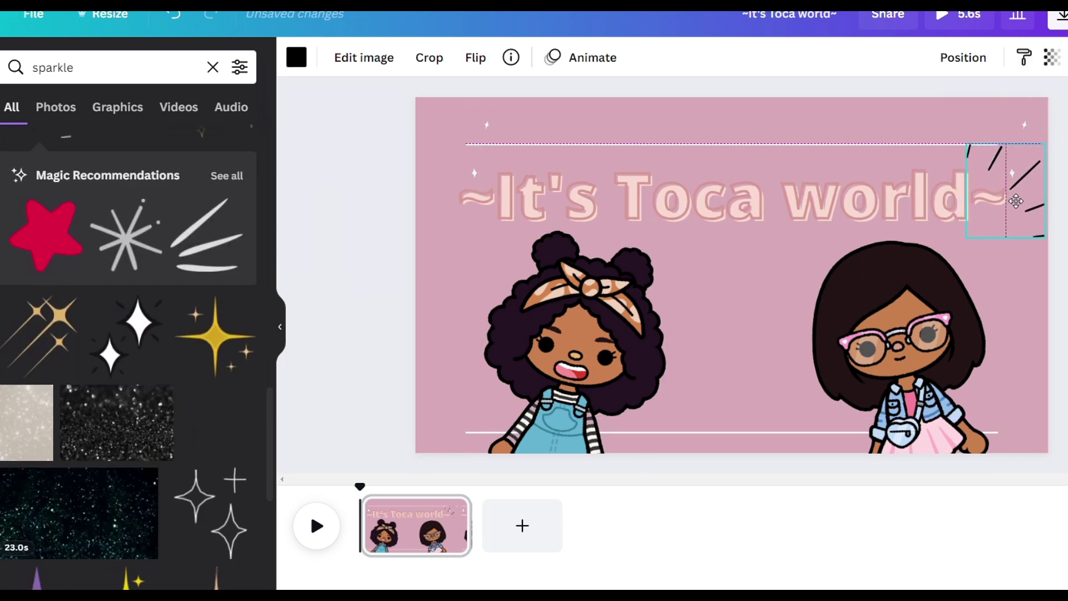
{"action": "left_click_drag", "start_coordinate": [1016, 201], "coordinate": [1015, 195]}
- Recolour the burst-line graphic white and nudge it slightly upward
{"action": "left_click", "coordinate": [296, 57]}
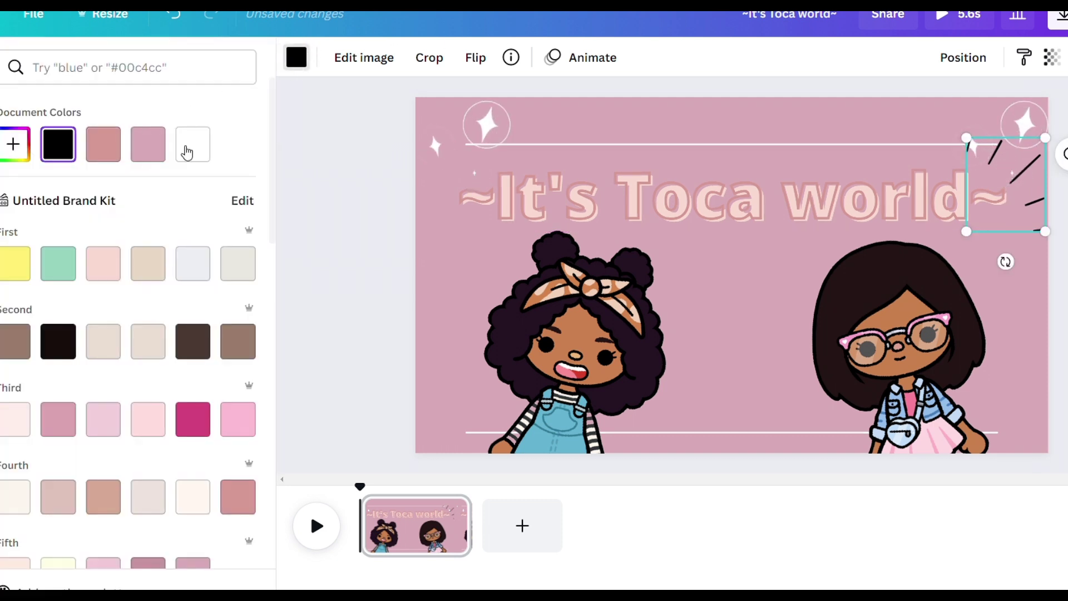
{"action": "left_click", "coordinate": [365, 199]}
{"action": "left_click_drag", "start_coordinate": [1032, 190], "coordinate": [1033, 185]}
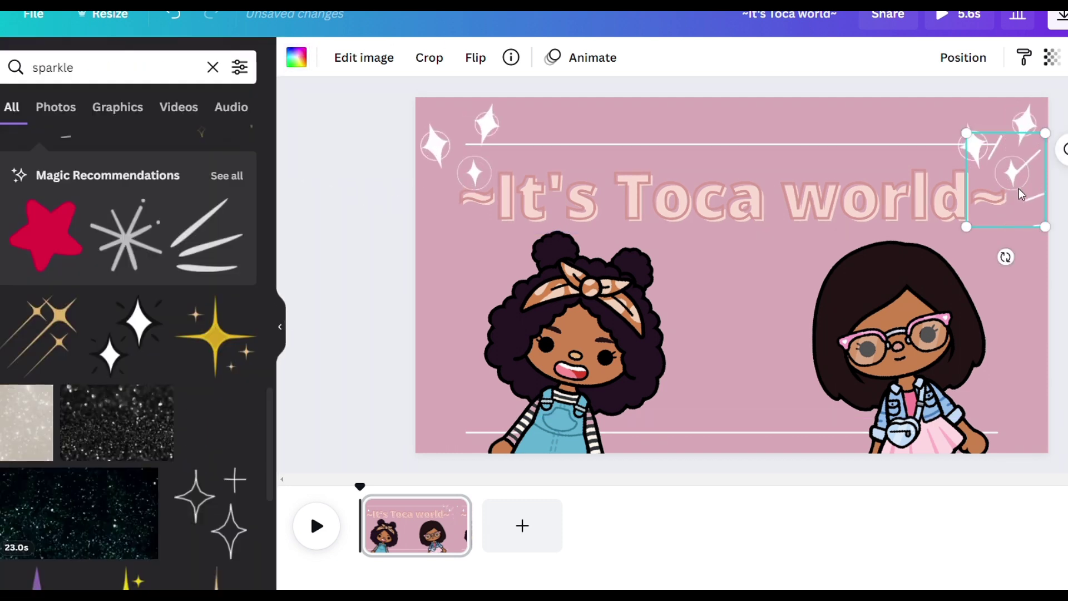
- Duplicate the white burst lines and rotate the copy to fan outward at the page's left edge beside the heading's start
{"action": "left_click_drag", "start_coordinate": [484, 197], "coordinate": [485, 197]}
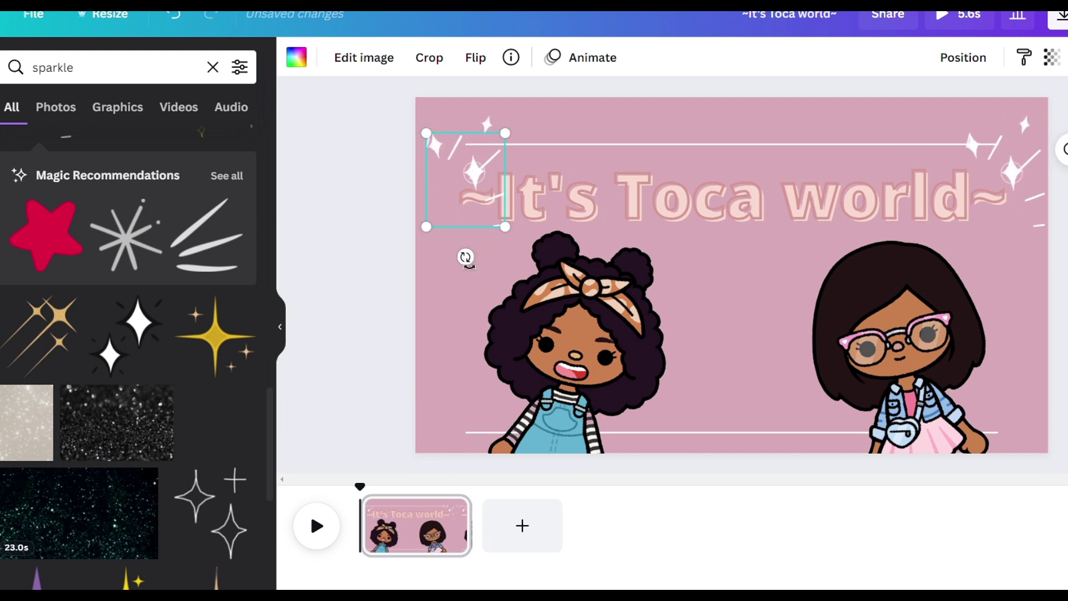
{"action": "left_click_drag", "start_coordinate": [557, 134], "coordinate": [556, 133]}
{"action": "left_click_drag", "start_coordinate": [443, 194], "coordinate": [435, 193]}
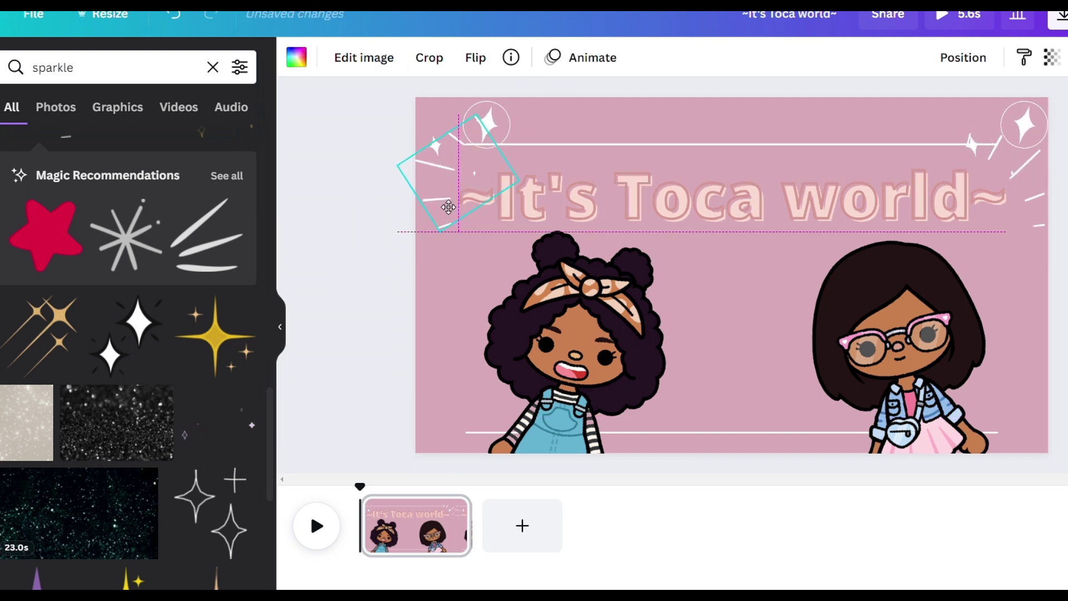
{"action": "left_click_drag", "start_coordinate": [447, 193], "coordinate": [453, 194]}
{"action": "left_click", "coordinate": [464, 179]}
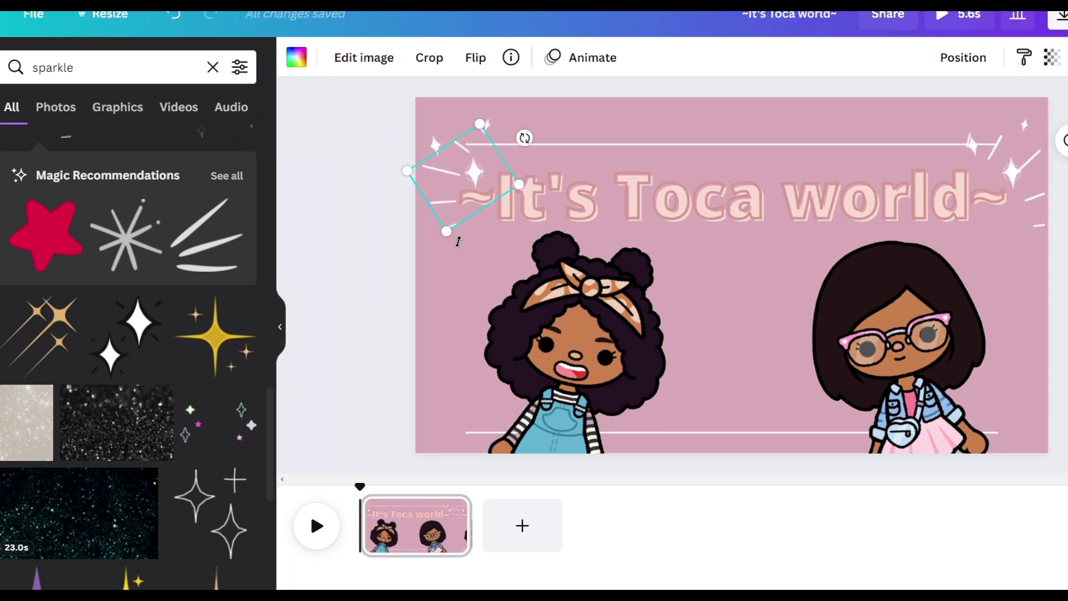
{"action": "left_click_drag", "start_coordinate": [528, 142], "coordinate": [524, 136]}
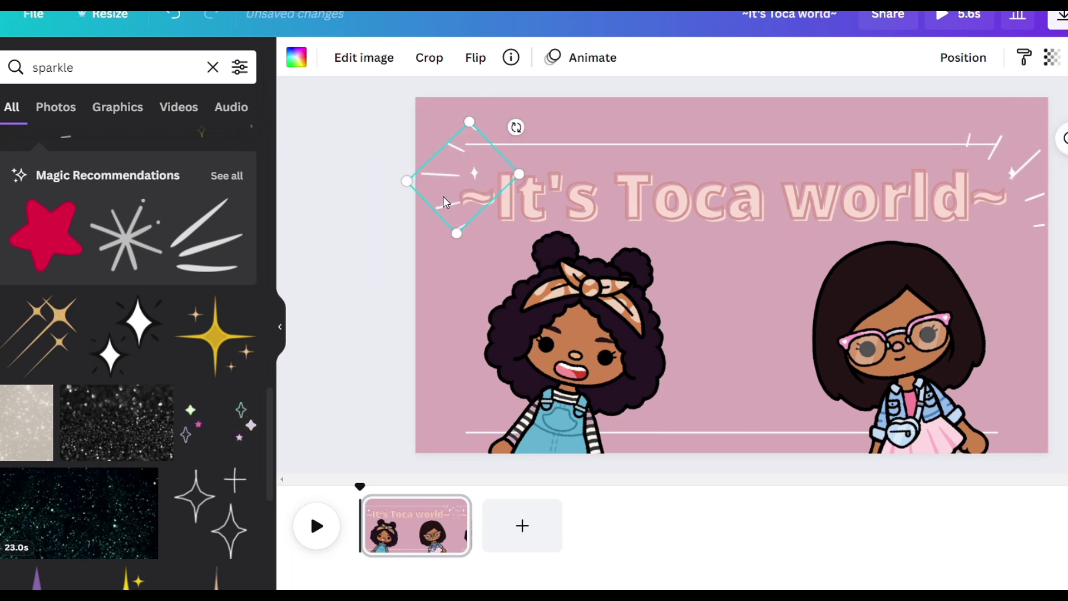
{"action": "left_click_drag", "start_coordinate": [449, 206], "coordinate": [443, 208]}
- Fine-tune the positions of both burst-line graphics so they sit evenly at the two ends of the heading
{"action": "left_click", "coordinate": [348, 195]}
{"action": "left_click", "coordinate": [443, 182]}
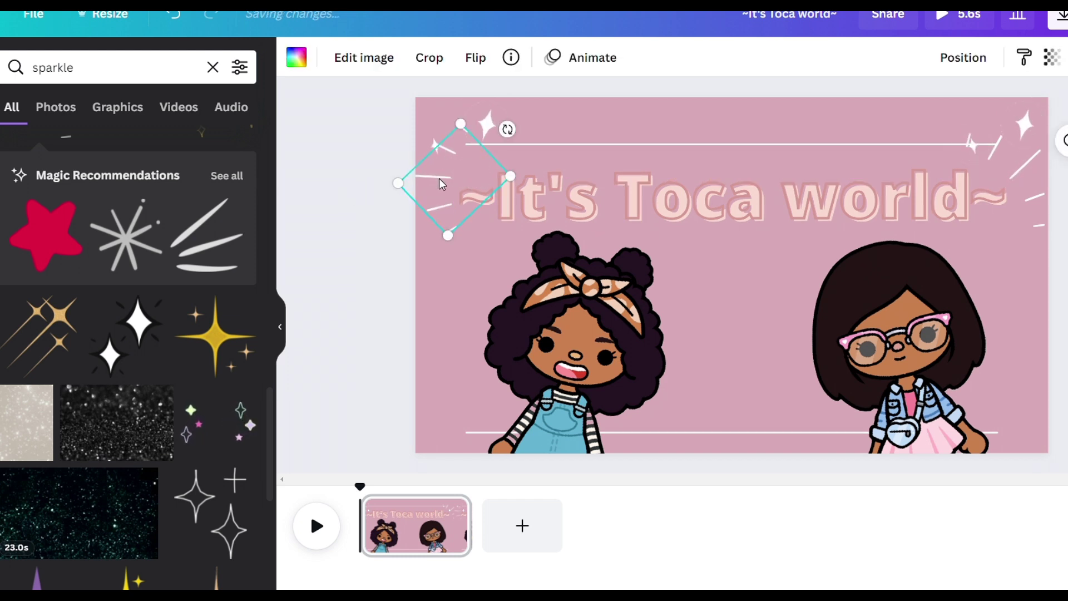
{"action": "left_click", "coordinate": [458, 184]}
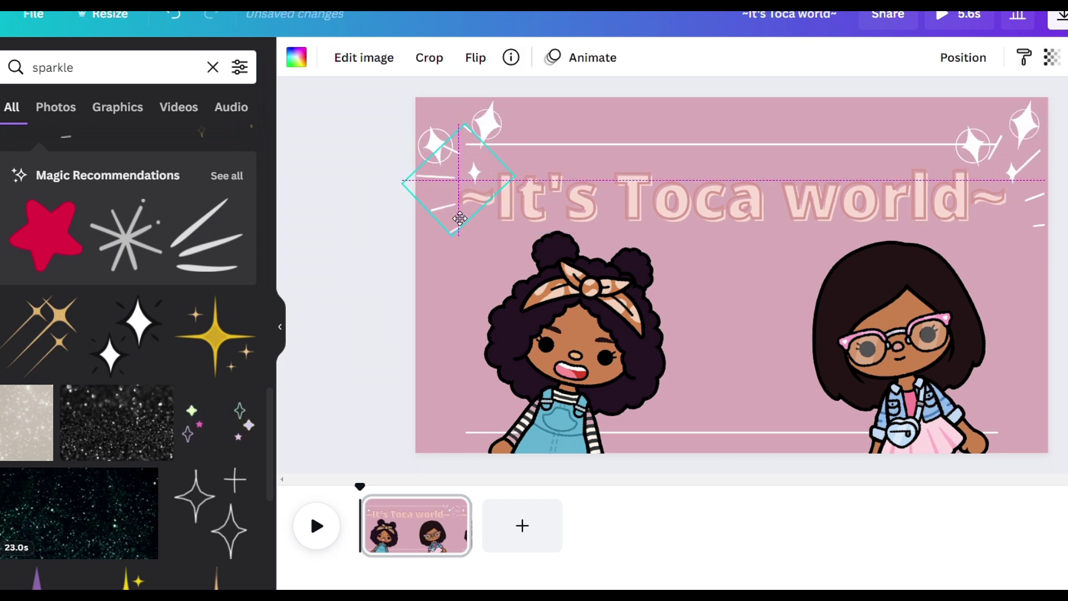
{"action": "left_click_drag", "start_coordinate": [1015, 178], "coordinate": [1017, 181]}
{"action": "left_click", "coordinate": [1061, 187]}
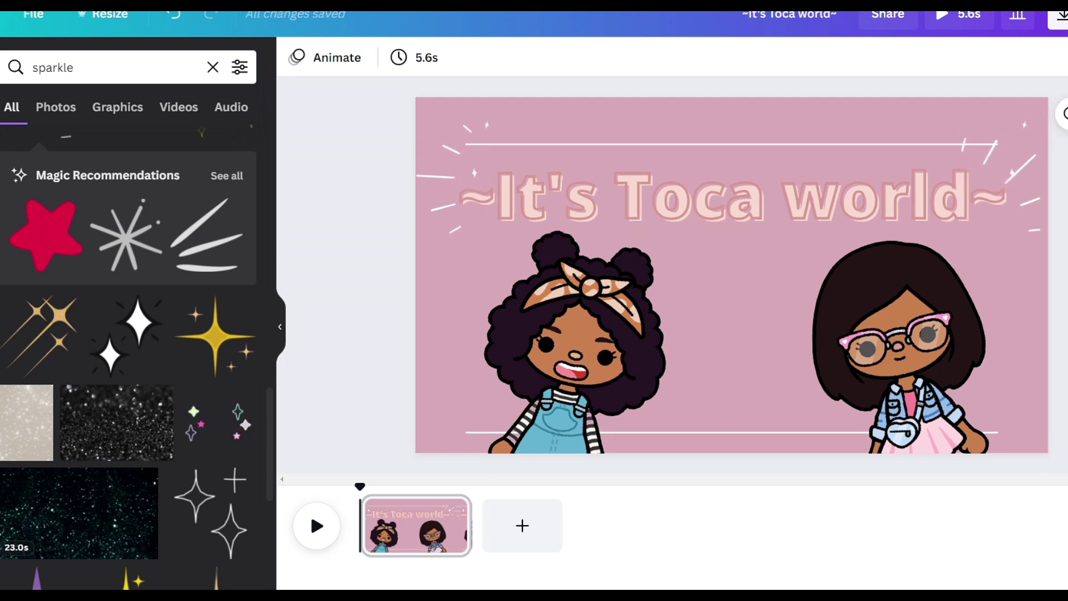
- Clear the element search, paste the large animated white star graphic onto the page's right half and send it to the back
{"action": "left_click", "coordinate": [212, 68]}
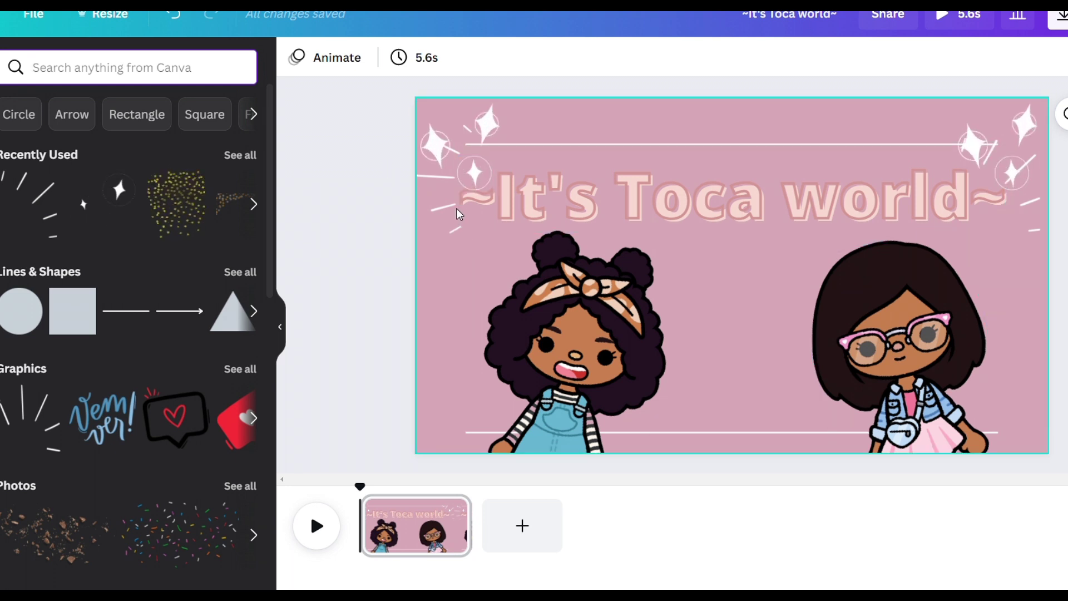
{"action": "left_click", "coordinate": [729, 403]}
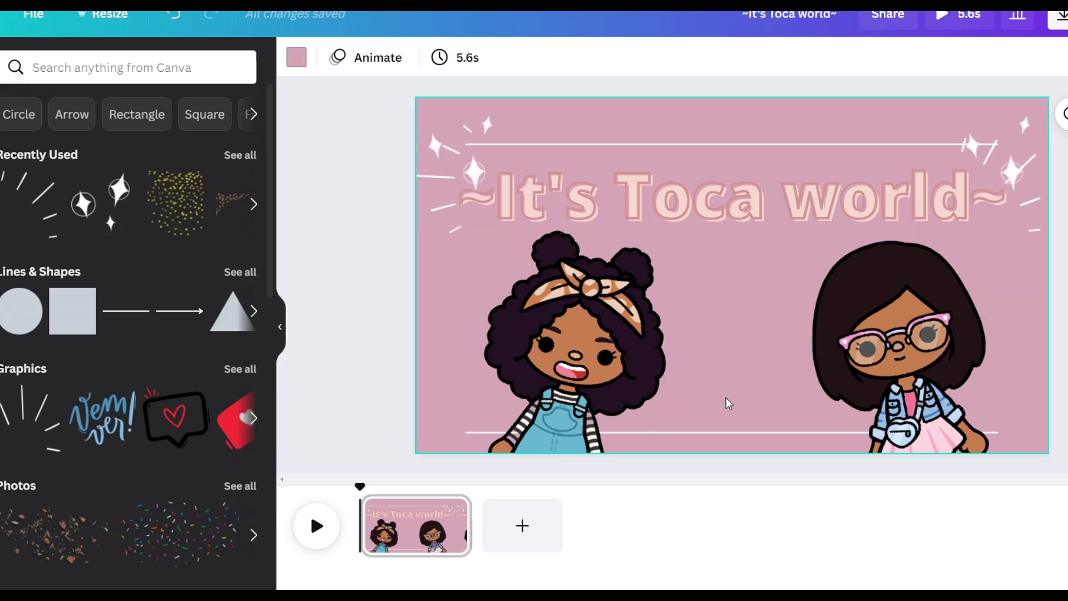
{"action": "key", "text": "ctrl+v"}
{"action": "left_click_drag", "start_coordinate": [760, 401], "coordinate": [770, 398]}
{"action": "right_click", "coordinate": [770, 398]}
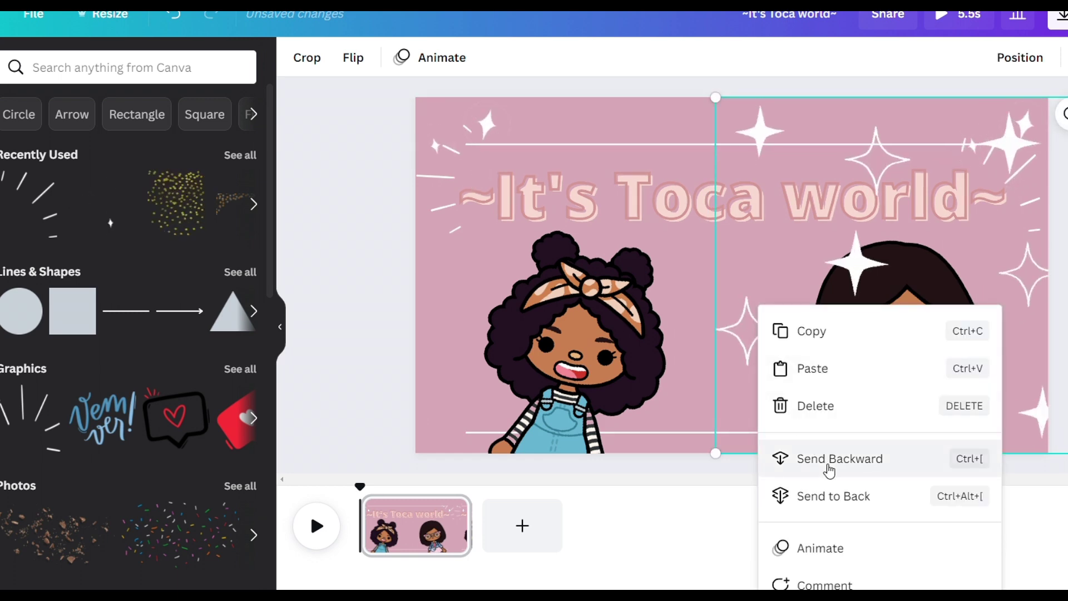
{"action": "left_click", "coordinate": [839, 503]}
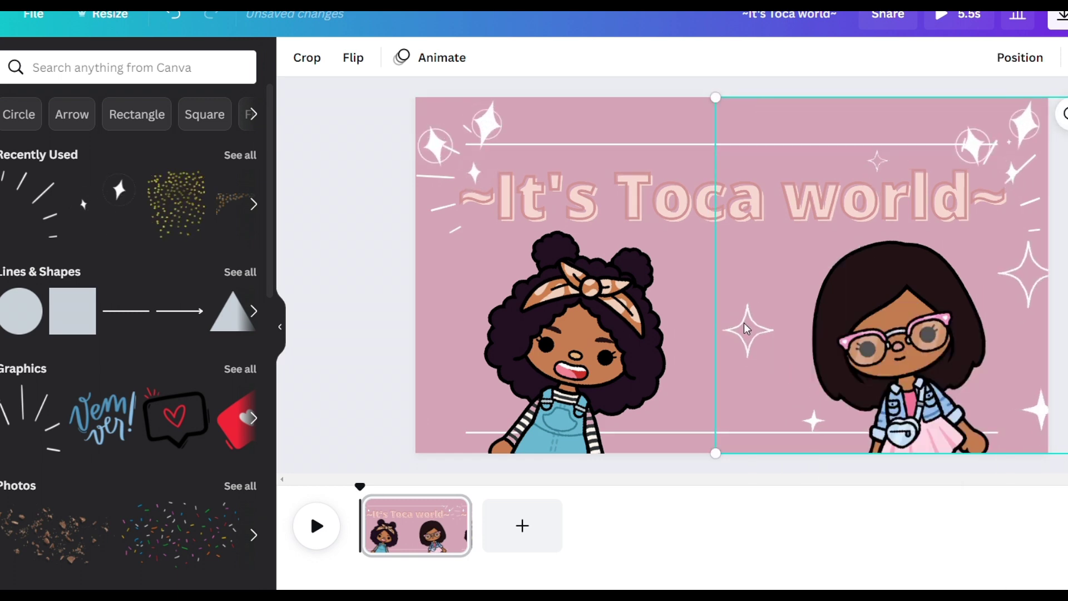
- Place a second animated white star graphic over the page's left half and send it to the back
{"action": "left_click_drag", "start_coordinate": [747, 330], "coordinate": [727, 348]}
{"action": "right_click", "coordinate": [701, 364]}
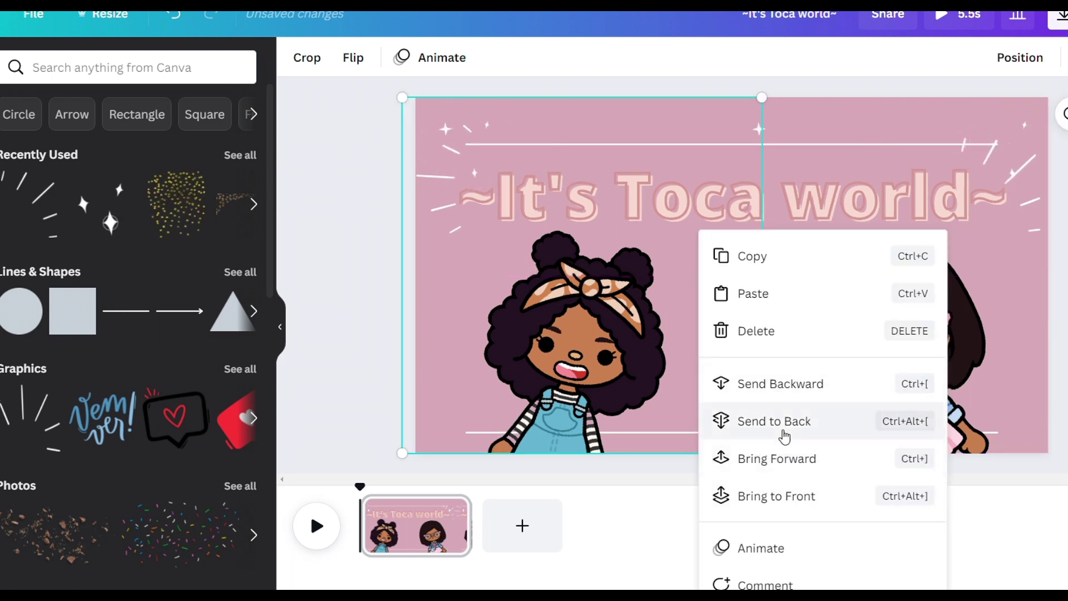
{"action": "left_click", "coordinate": [783, 432]}
{"action": "key", "text": "Escape"}
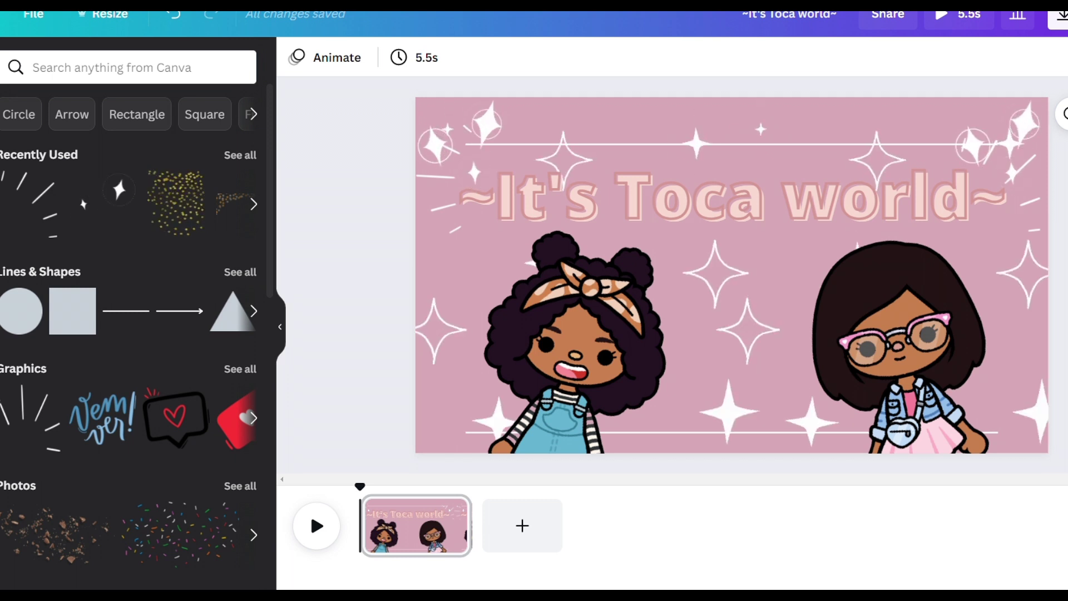
- Enlarge both characters slightly, nudging the left one into place and making the one with glasses about 555 by 828
{"action": "left_click", "coordinate": [603, 328]}
{"action": "left_click_drag", "start_coordinate": [692, 258], "coordinate": [701, 249]}
{"action": "left_click_drag", "start_coordinate": [582, 305], "coordinate": [582, 310]}
{"action": "left_click", "coordinate": [887, 295]}
{"action": "left_click_drag", "start_coordinate": [964, 222], "coordinate": [969, 210]}
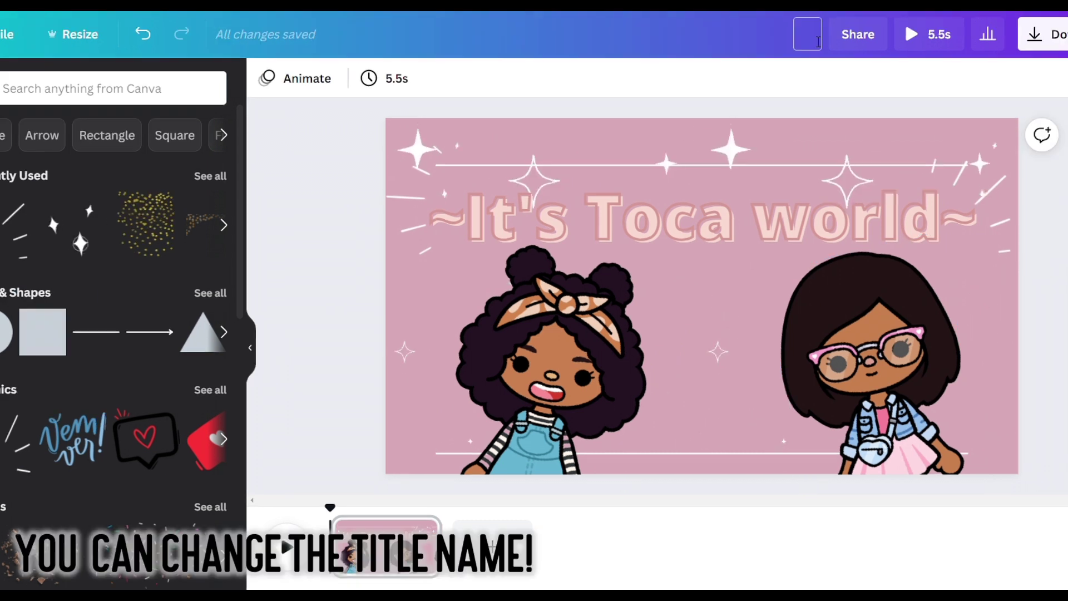
- Rename the design as "New Intro"
{"action": "type", "text": "New I"}
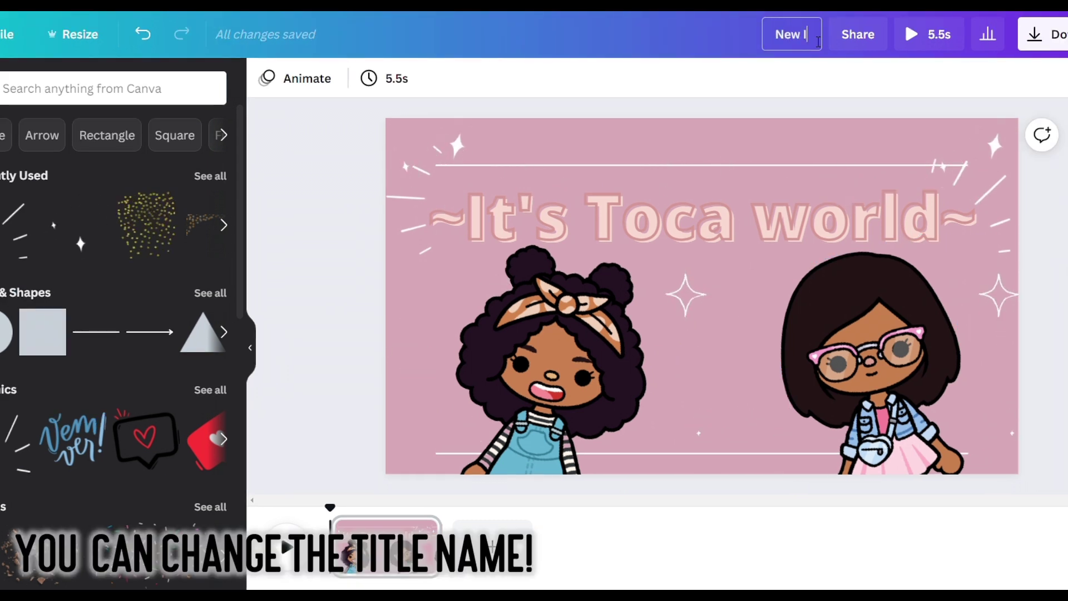
{"action": "type", "text": "nt"}
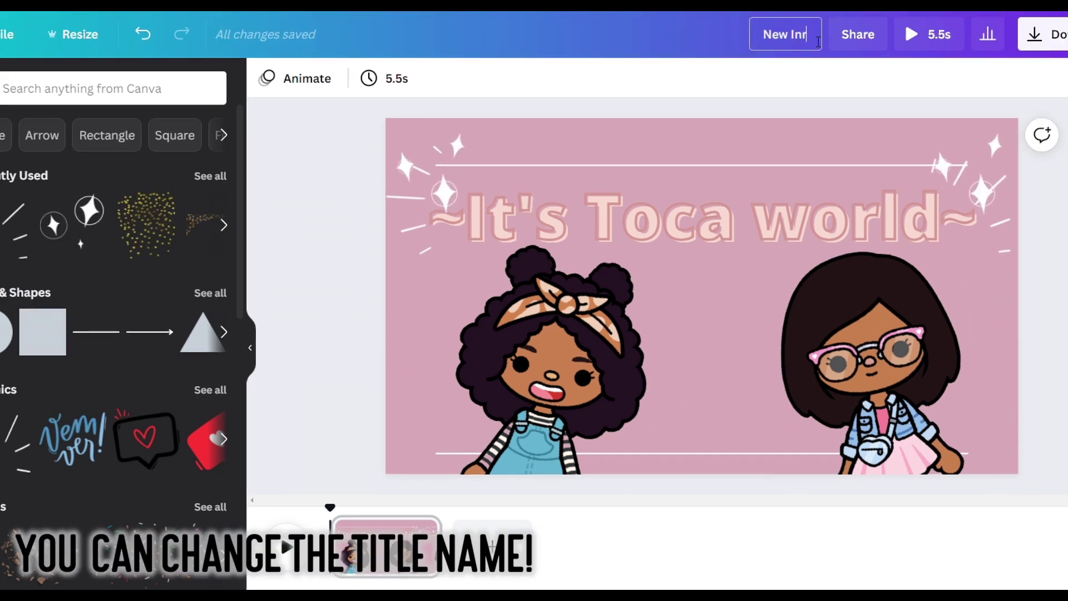
{"action": "type", "text": "ro To"}
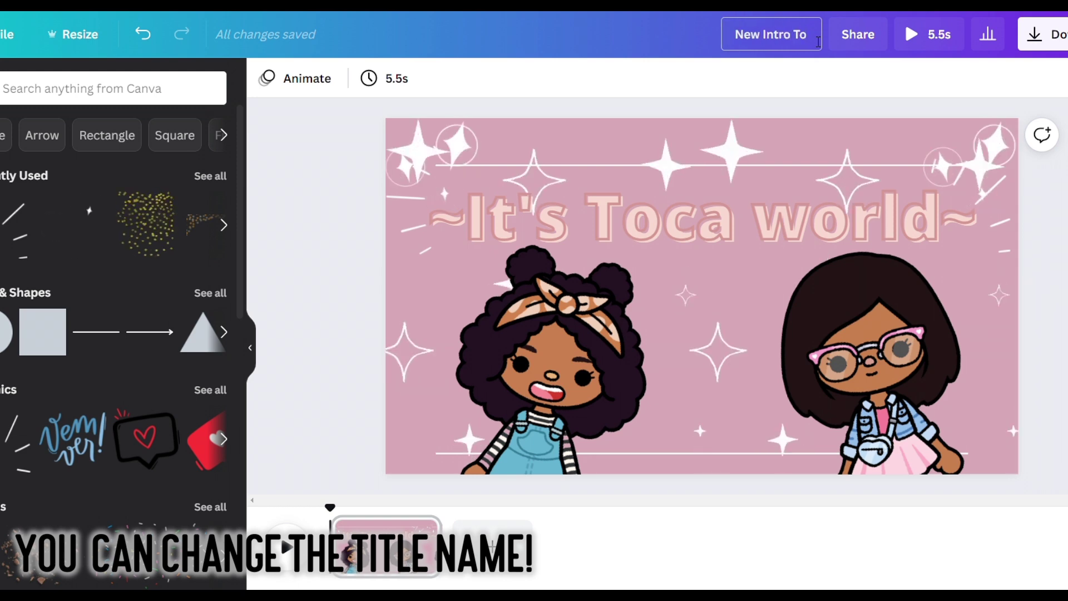
{"action": "key", "text": "BackSpace"}
{"action": "key", "text": "BackSpace"}
{"action": "key", "text": "BackSpace"}
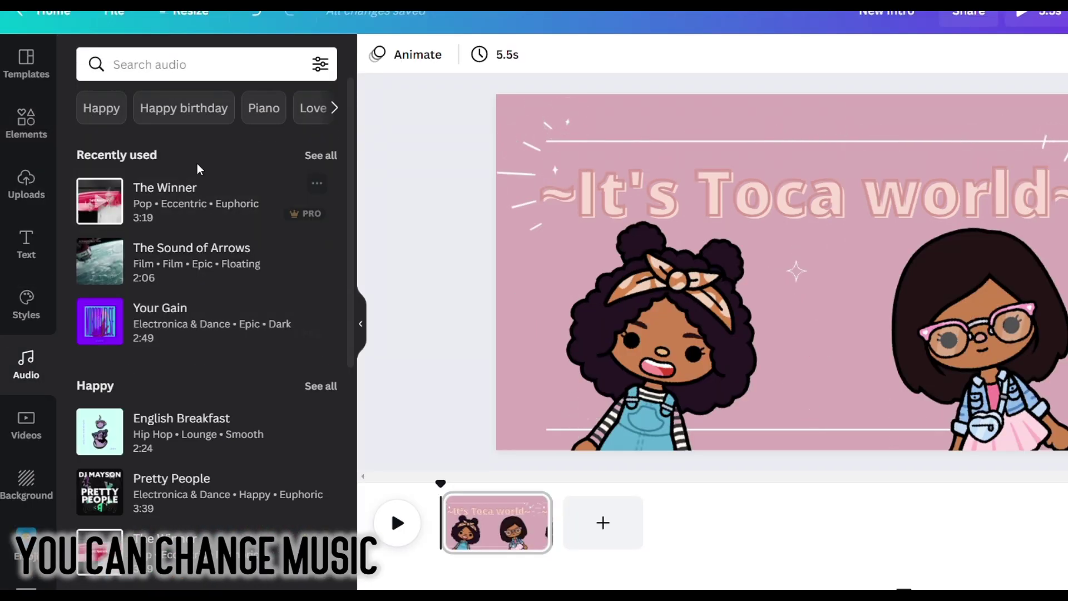
- Look through the audio library's music tracks for the intro
{"action": "scroll", "coordinate": [203, 339], "scroll_direction": "down", "scroll_amount": 5}
{"action": "scroll", "coordinate": [203, 339], "scroll_direction": "down", "scroll_amount": 8}
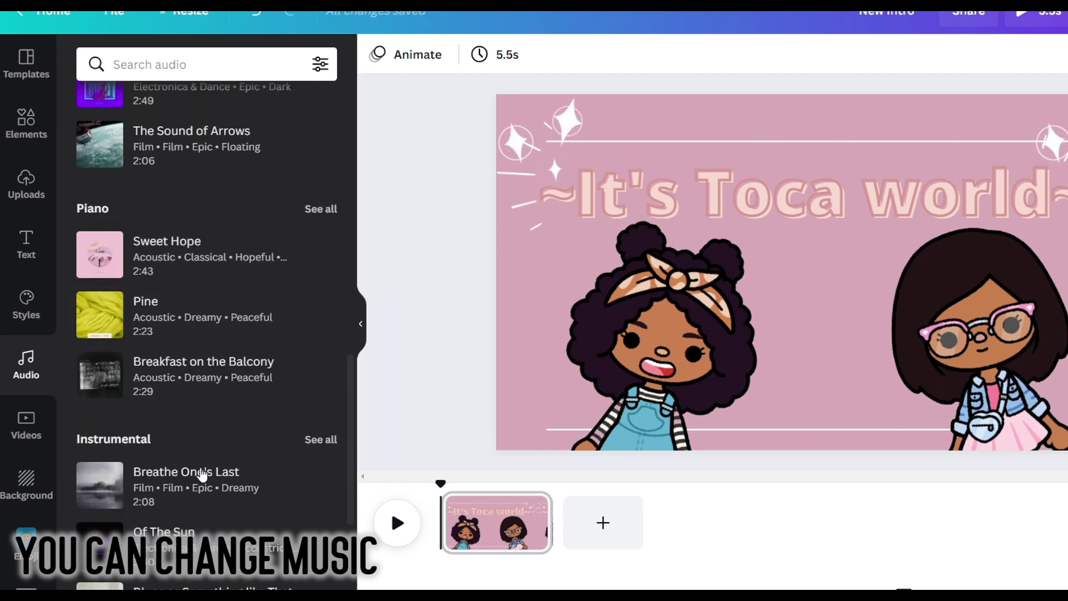
{"action": "scroll", "coordinate": [178, 262], "scroll_direction": "up", "scroll_amount": 5}
{"action": "scroll", "coordinate": [178, 261], "scroll_direction": "up", "scroll_amount": 10}
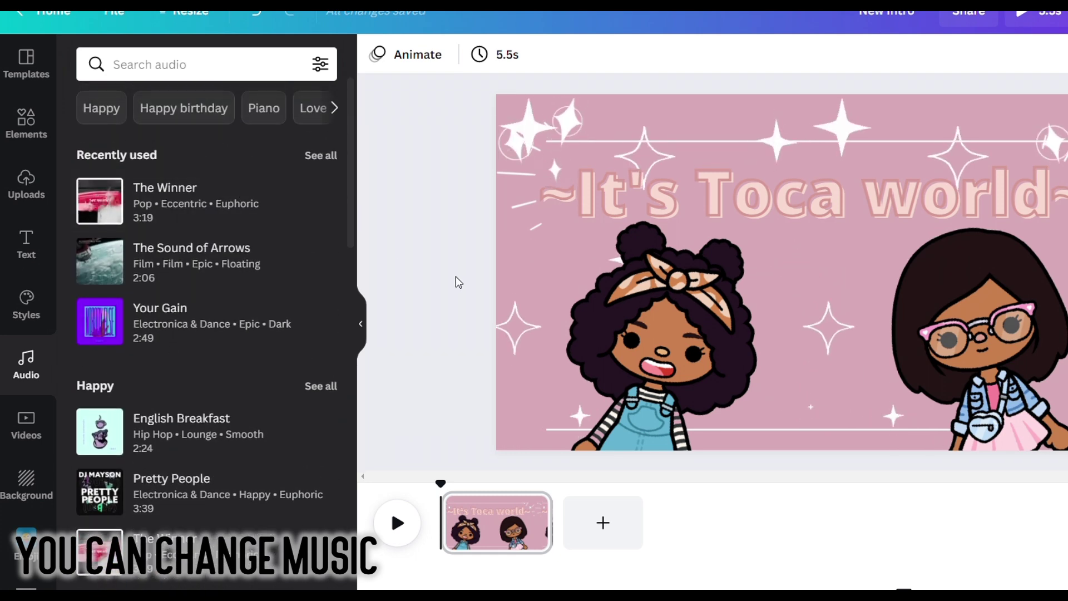
- Open the Emoji collection and look through the emojis available for decorating the page
{"action": "scroll", "coordinate": [33, 411], "scroll_direction": "down", "scroll_amount": 3}
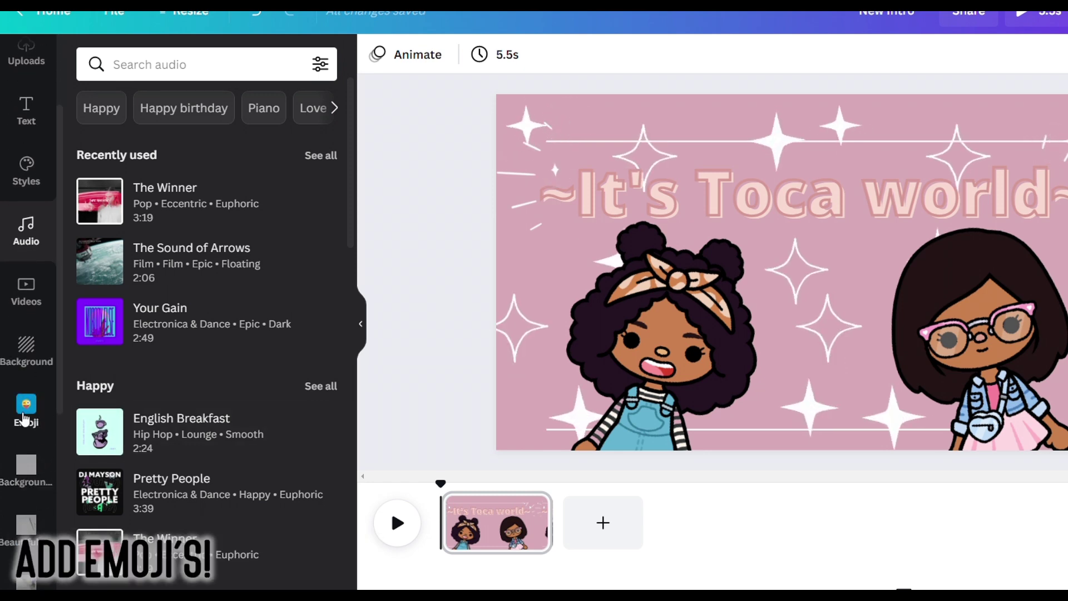
{"action": "left_click", "coordinate": [44, 408]}
{"action": "scroll", "coordinate": [201, 291], "scroll_direction": "down", "scroll_amount": 7}
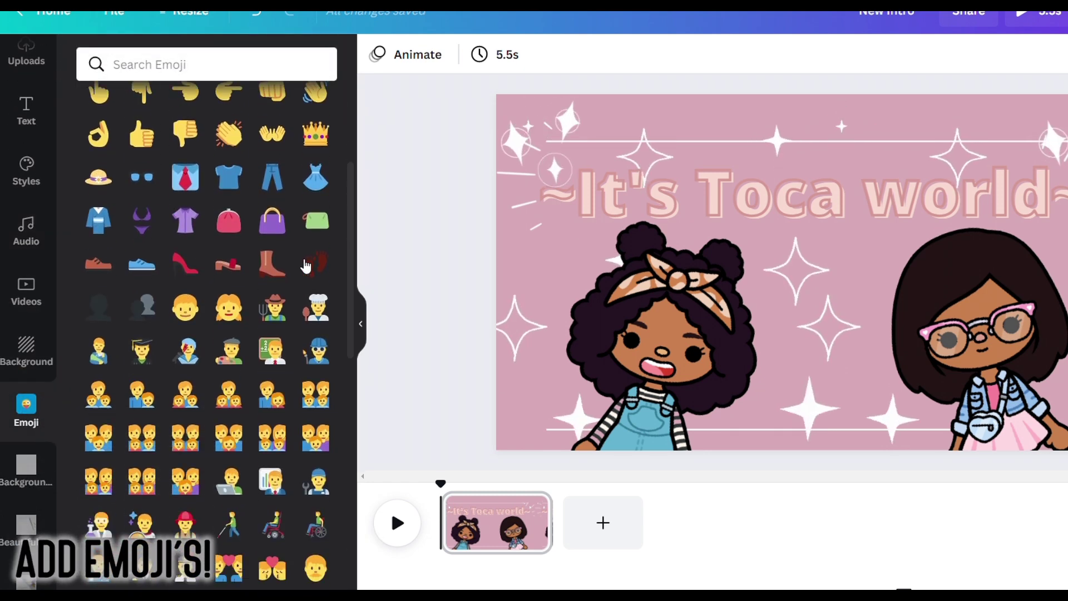
{"action": "scroll", "coordinate": [202, 290], "scroll_direction": "down", "scroll_amount": 15}
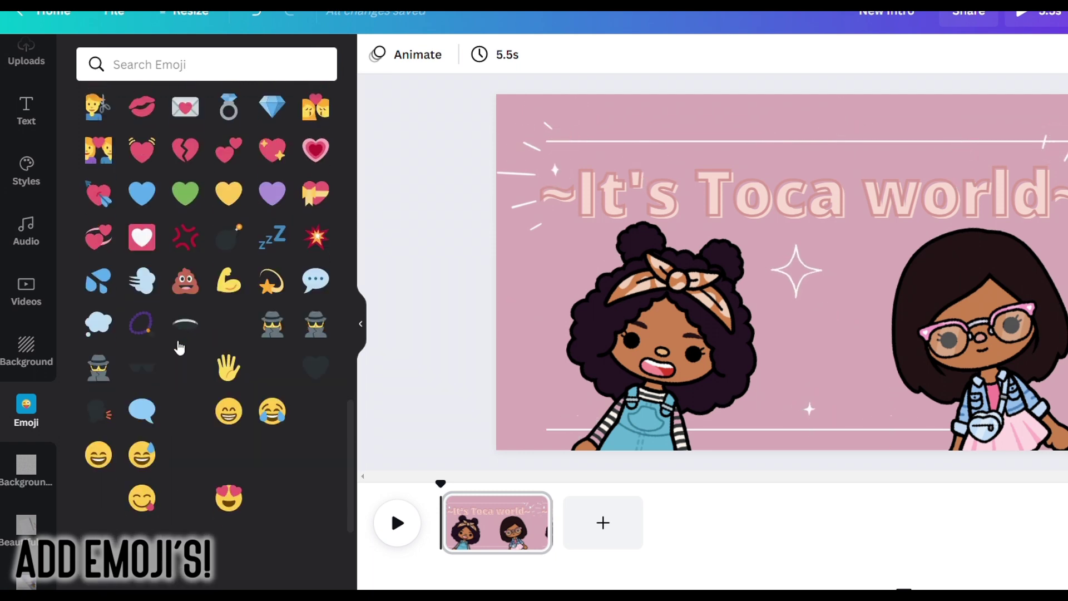
{"action": "scroll", "coordinate": [180, 342], "scroll_direction": "up", "scroll_amount": 3}
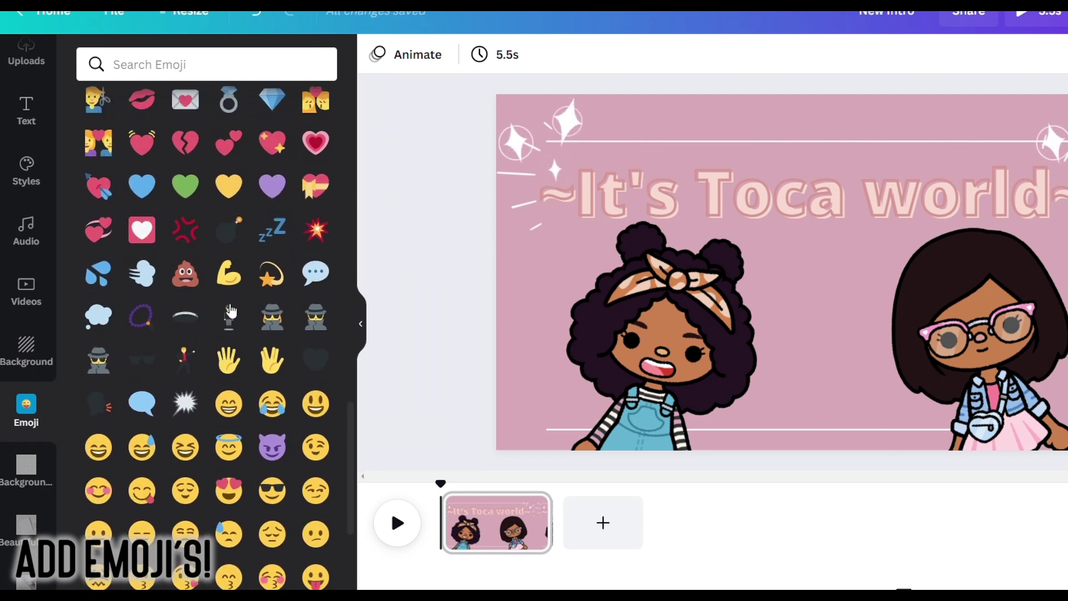
{"action": "scroll", "coordinate": [233, 317], "scroll_direction": "down", "scroll_amount": 5}
{"action": "scroll", "coordinate": [240, 334], "scroll_direction": "down", "scroll_amount": 7}
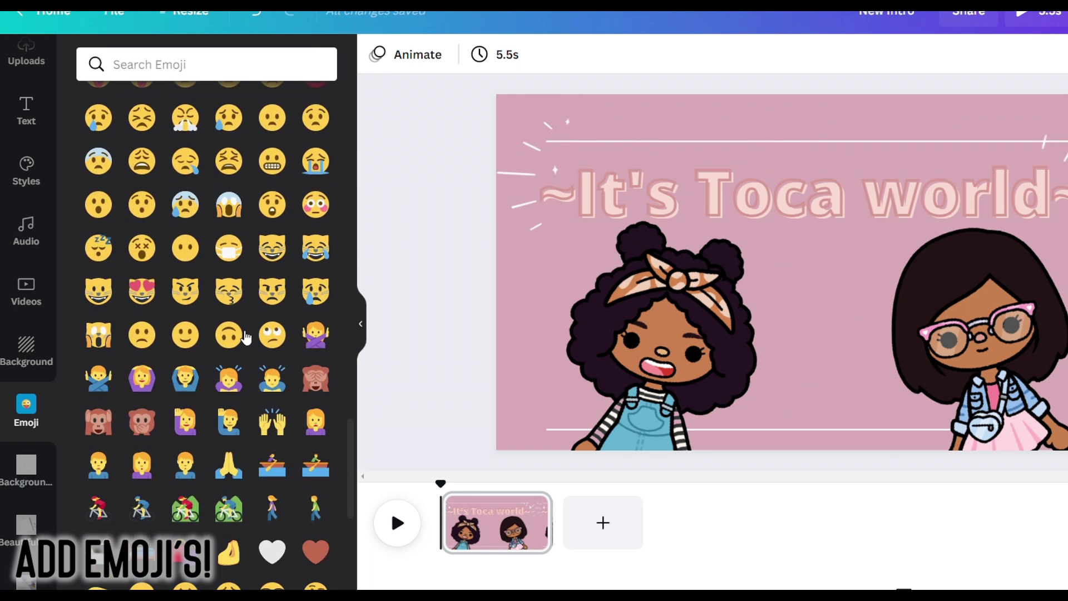
{"action": "scroll", "coordinate": [246, 338], "scroll_direction": "down", "scroll_amount": 4}
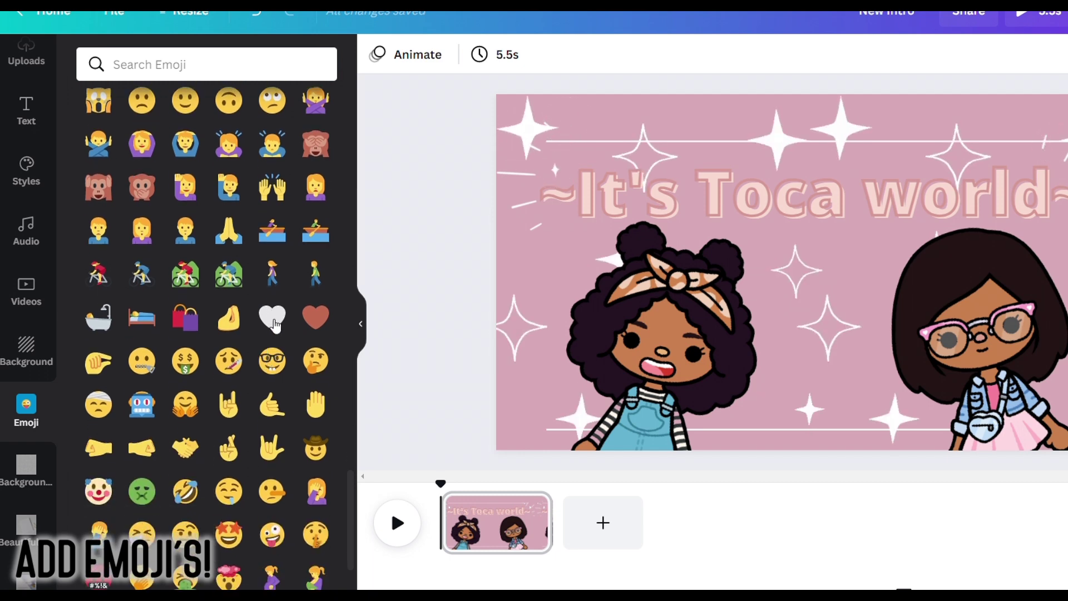
{"action": "scroll", "coordinate": [275, 324], "scroll_direction": "up", "scroll_amount": 12}
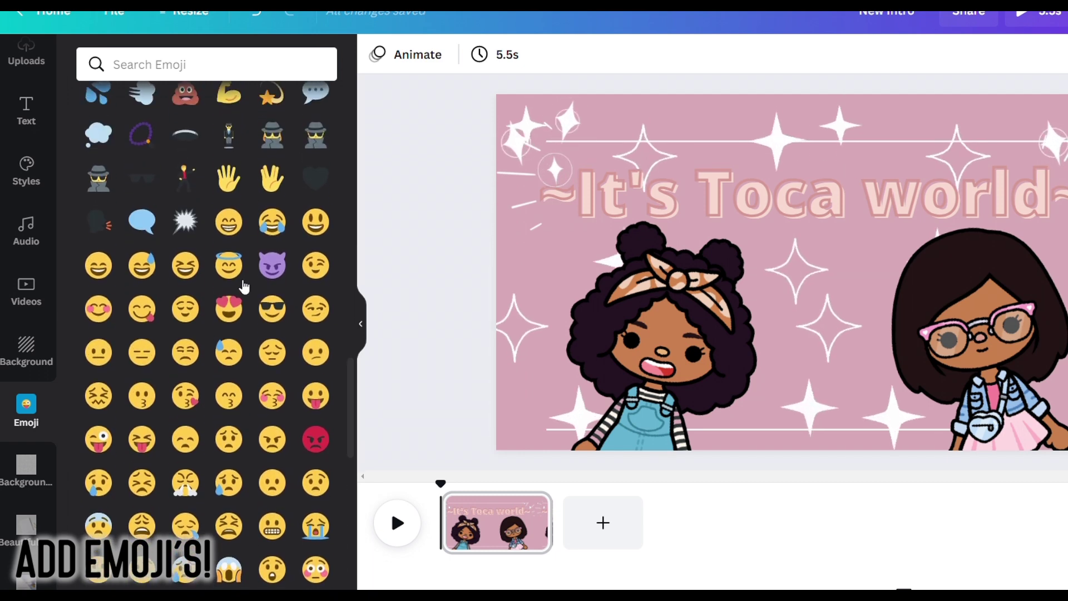
{"action": "scroll", "coordinate": [242, 283], "scroll_direction": "up", "scroll_amount": 3}
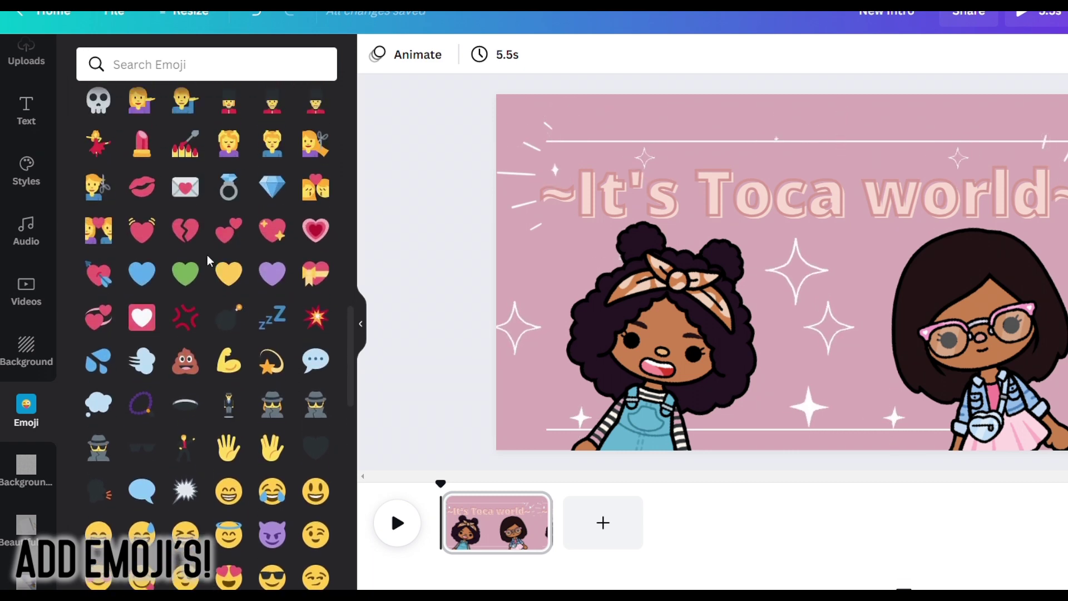
- Select the character with glasses and open its animation options
{"action": "scroll", "coordinate": [194, 305], "scroll_direction": "up", "scroll_amount": 15}
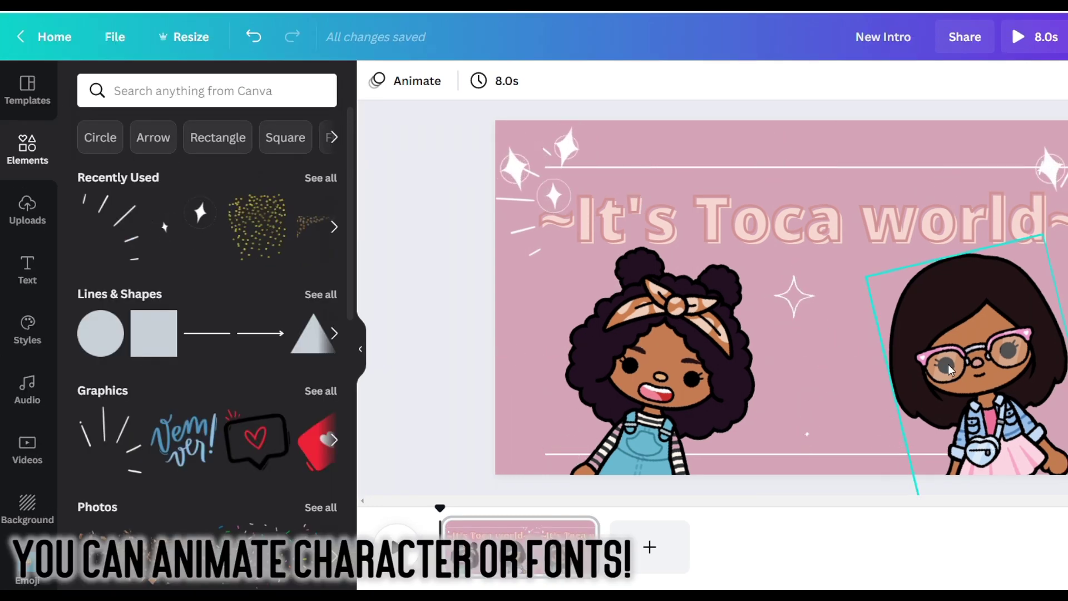
{"action": "left_click", "coordinate": [615, 282]}
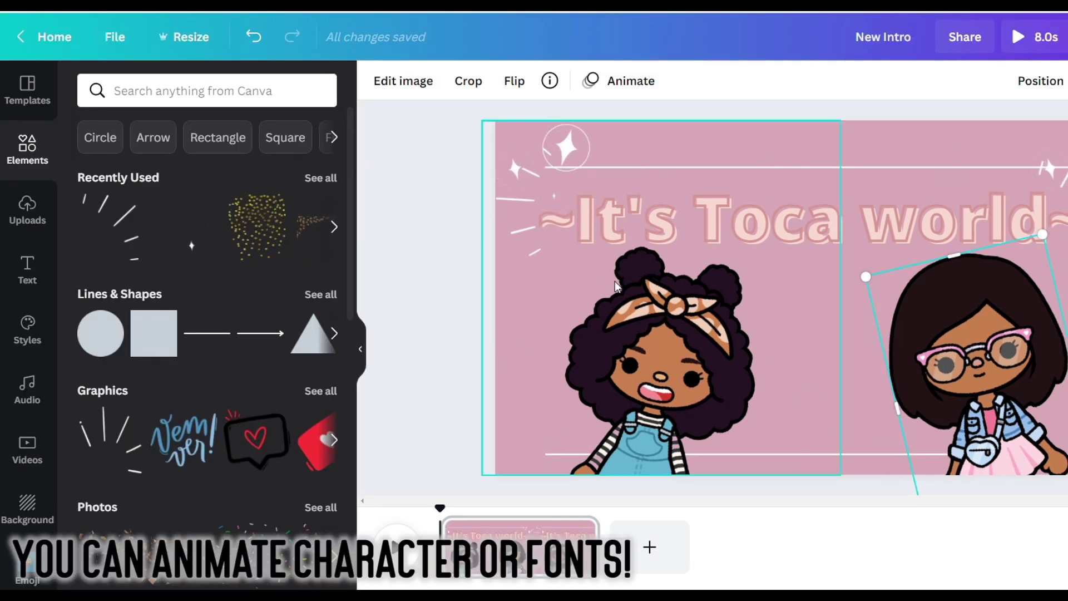
{"action": "left_click", "coordinate": [633, 88]}
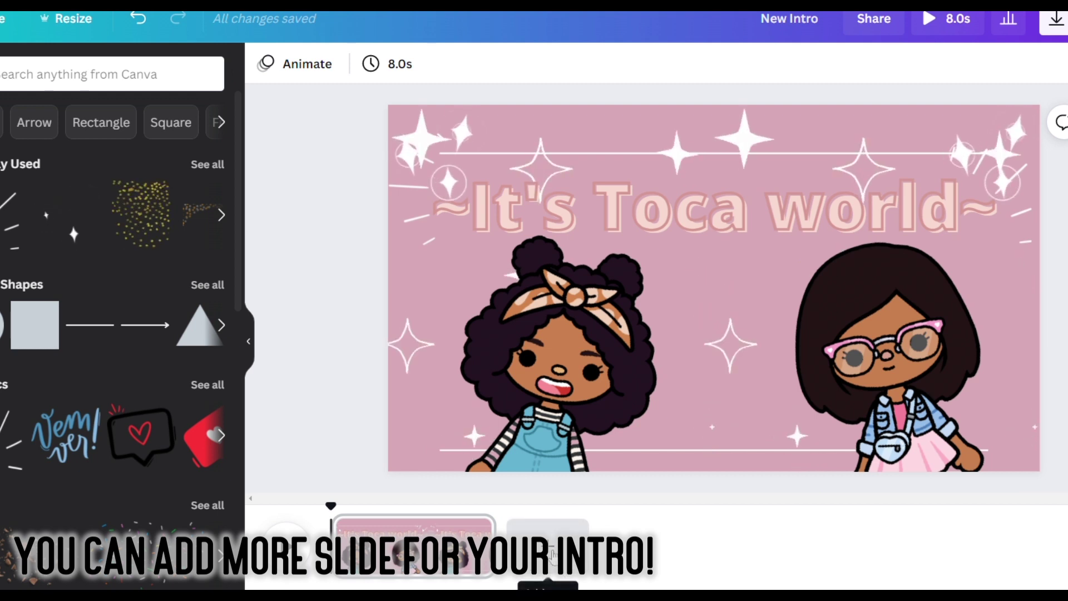
- Add a blank second page after the intro page and go back to the intro page
{"action": "left_click", "coordinate": [551, 550]}
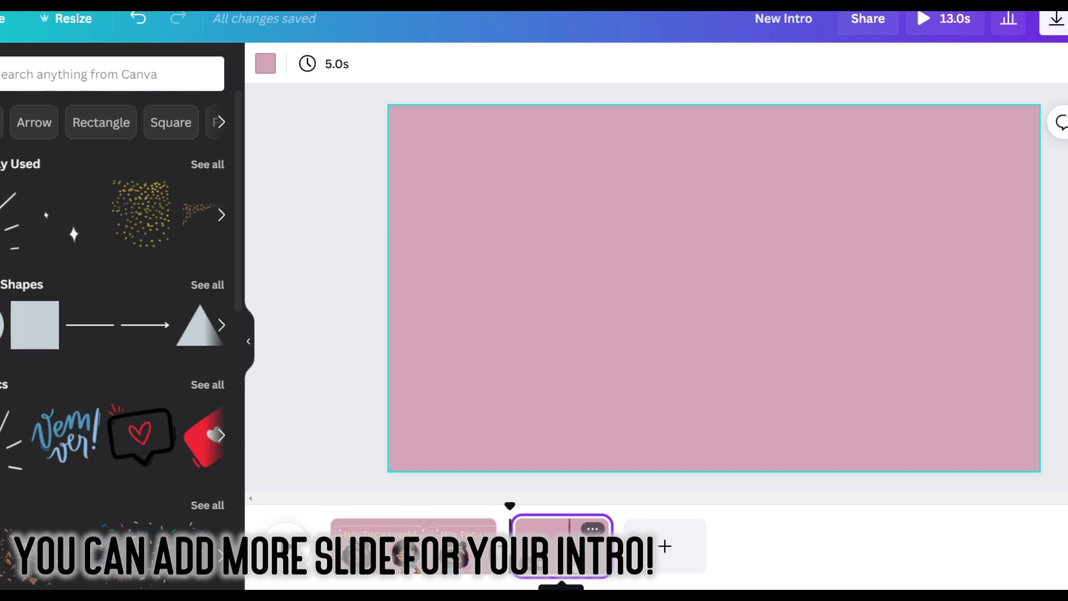
{"action": "left_click", "coordinate": [469, 556]}
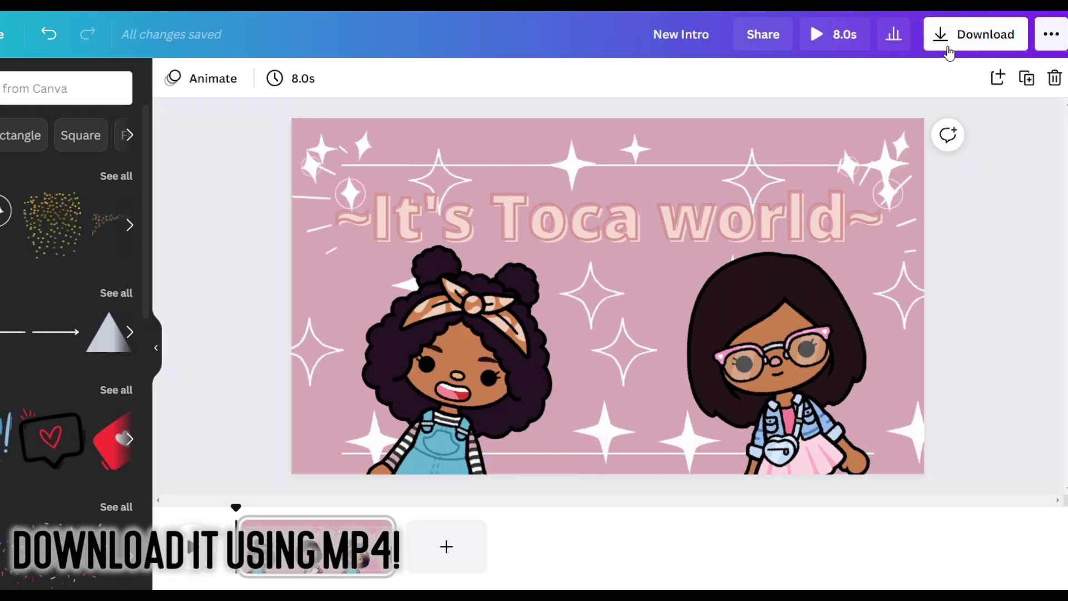
- Download the intro with MP4 Video as the file type
{"action": "left_click", "coordinate": [942, 43]}
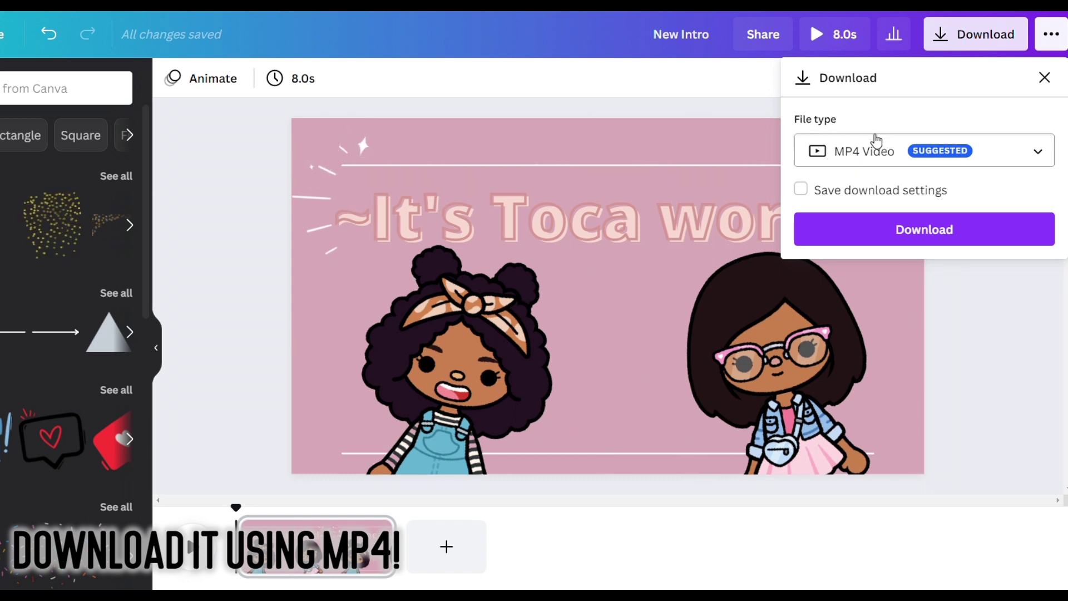
{"action": "left_click", "coordinate": [1026, 359]}
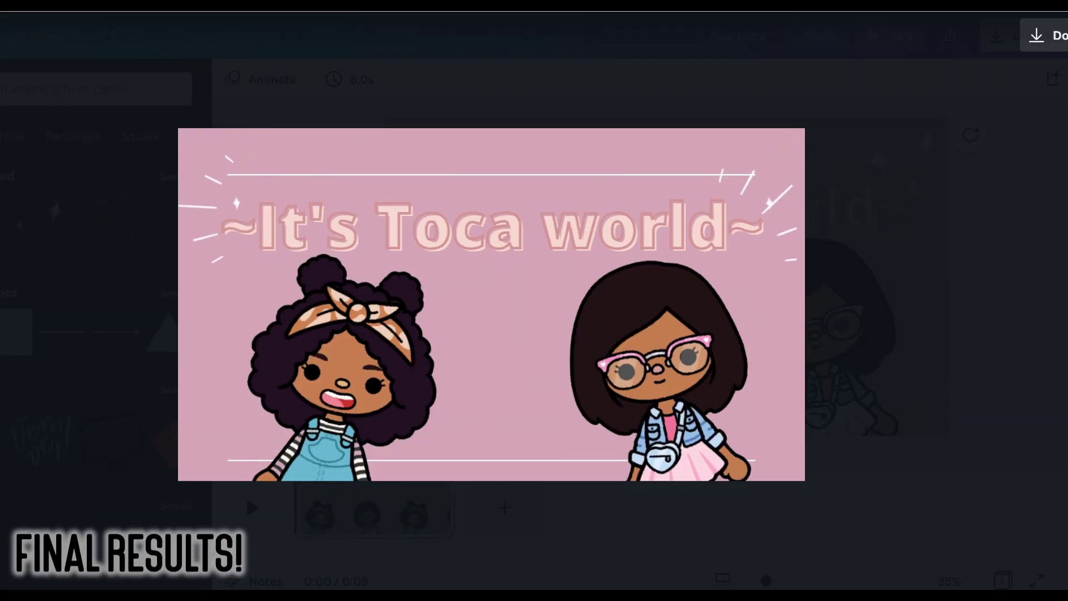